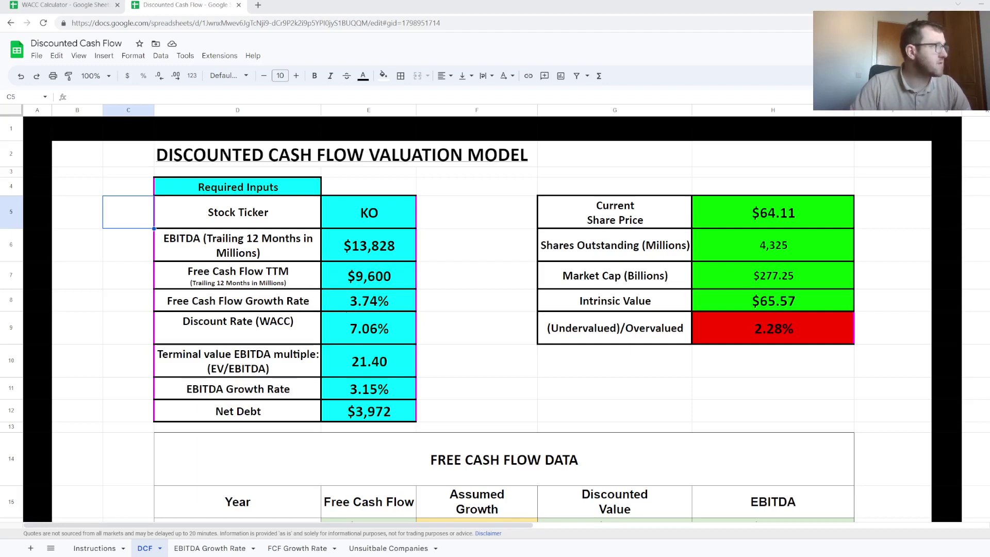
Review the valuation steps on the Instructions sheet, from the stock ticker entry to the trailing free cash flow entry.
left_click(37, 55)
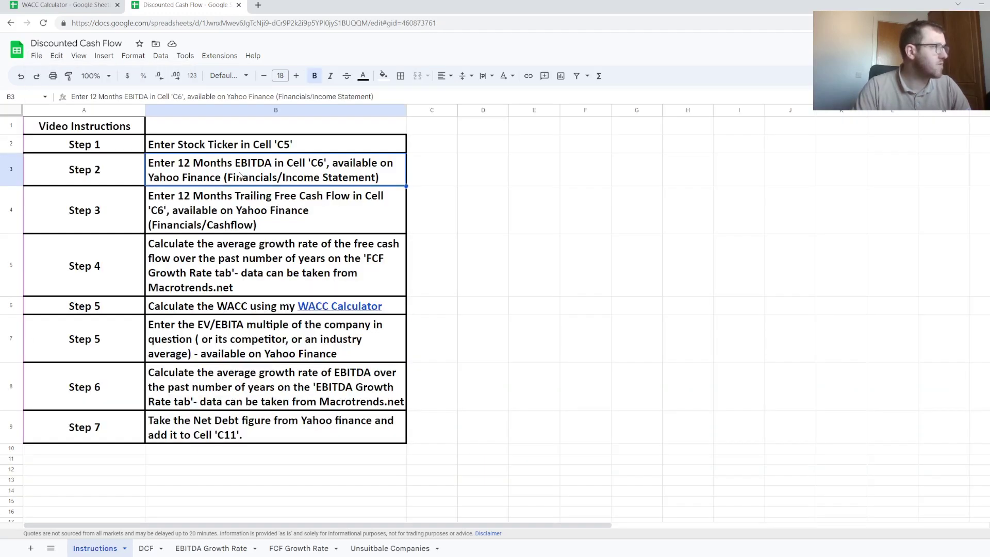
key("Up")
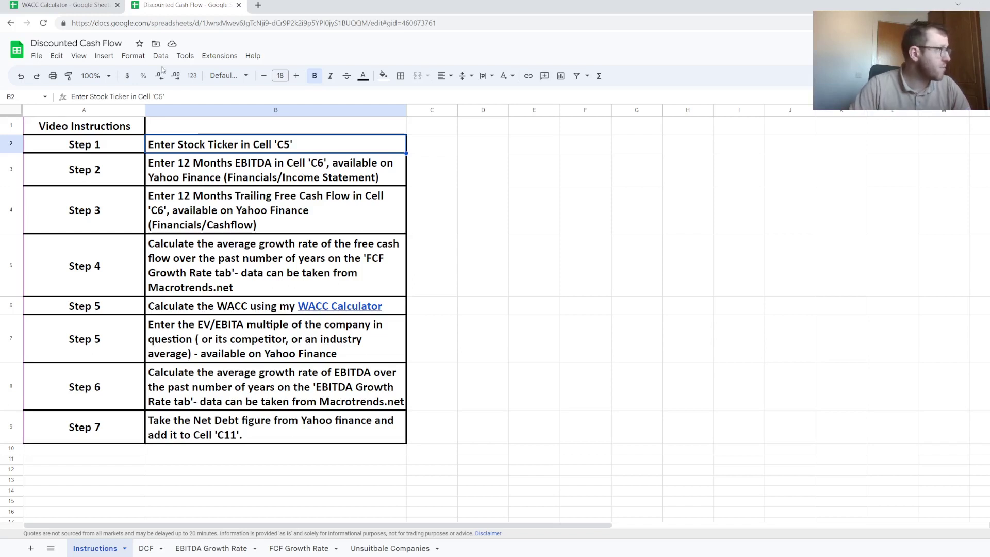
key("Down")
key("Down")
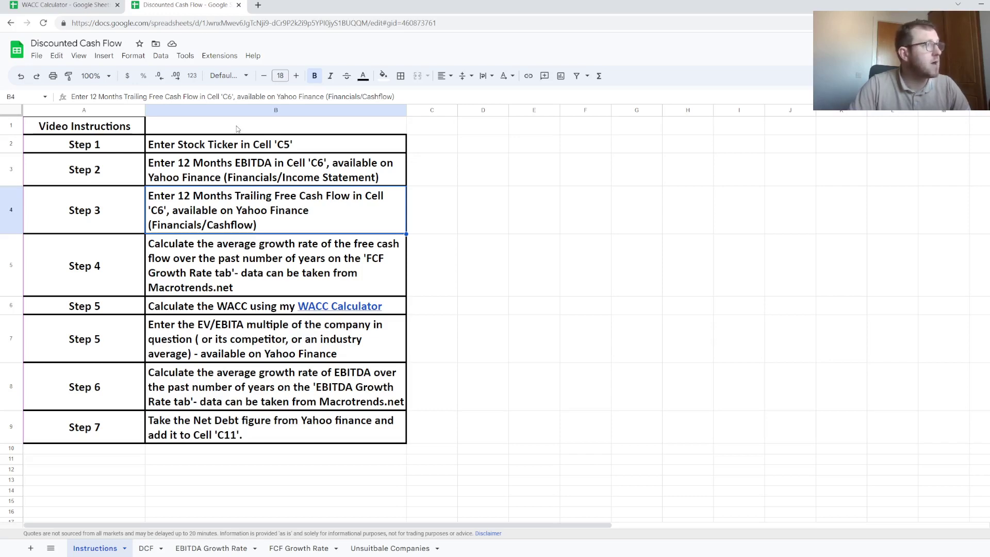
left_click(237, 129)
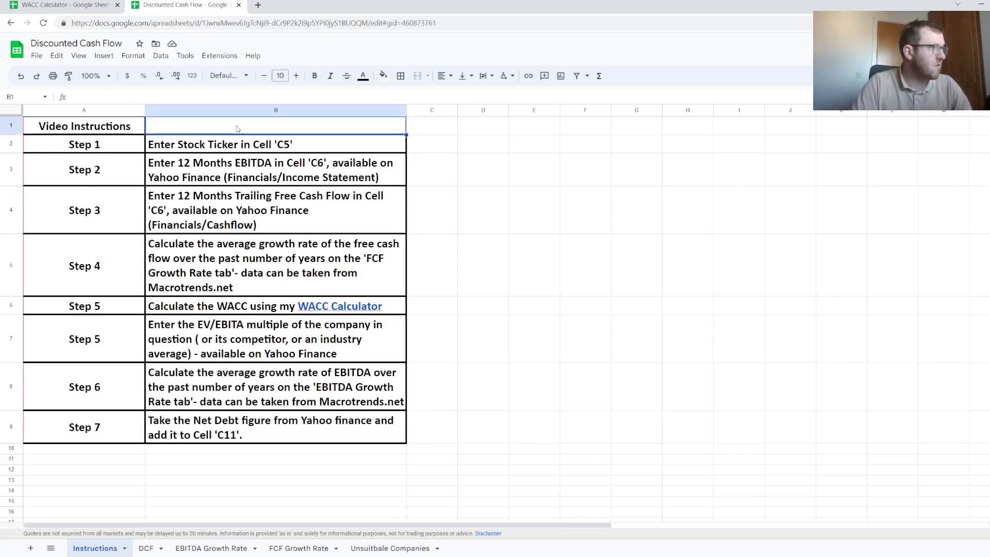
Open the DCF sheet and review the required inputs in column E, from the stock ticker to the terminal value EBITDA multiple.
key("ctrl+shift+Page_Down")
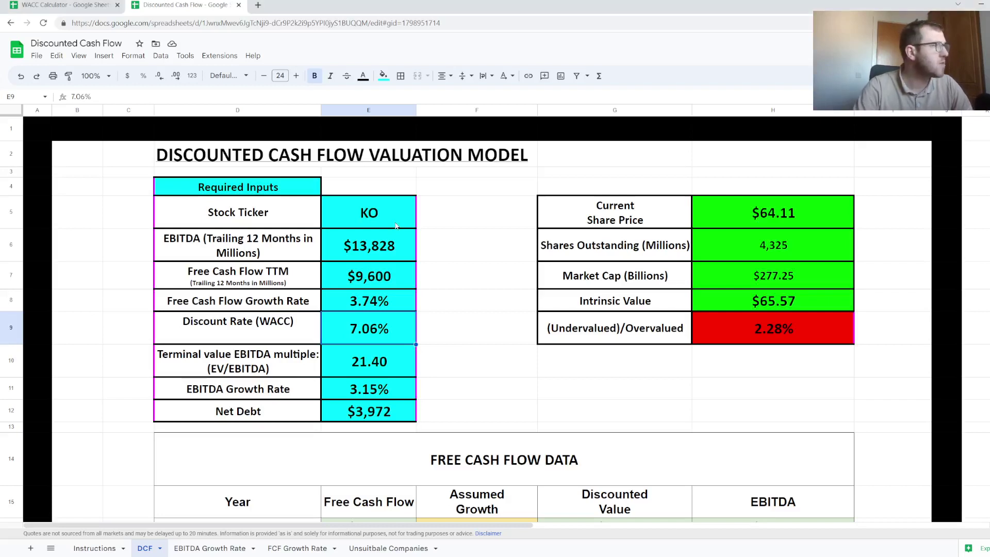
key("Up")
key("Up")
key("Up")
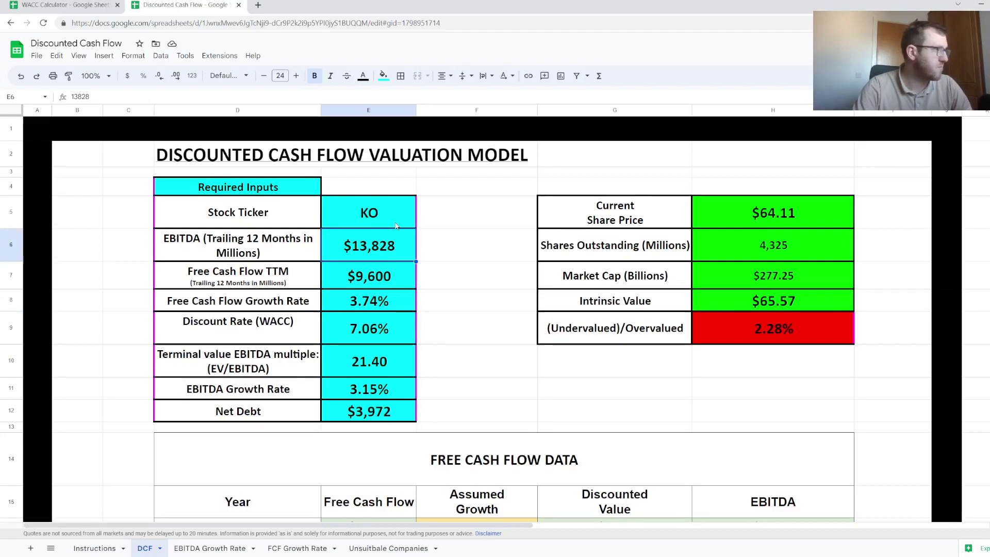
key("Up")
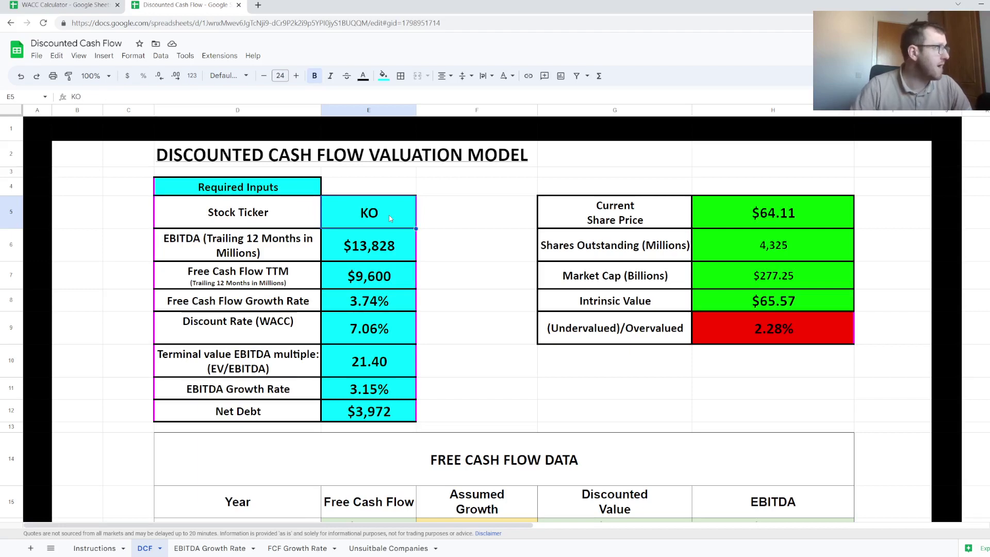
key("Left")
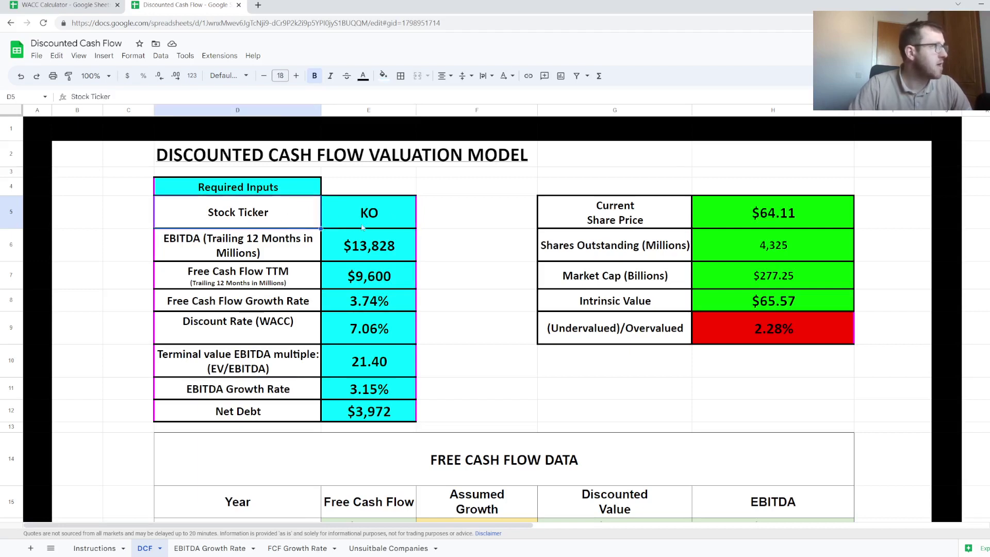
left_click(390, 217)
key("Down")
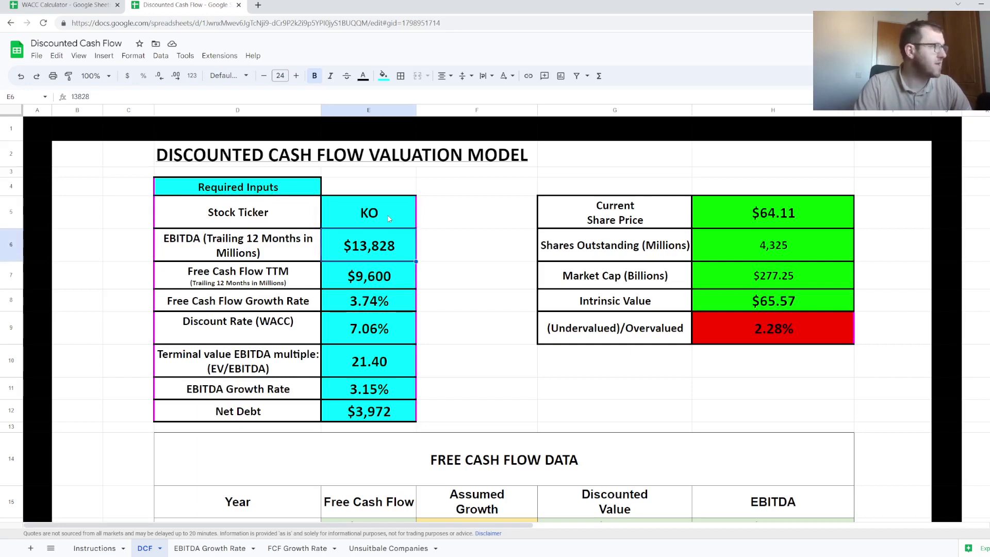
key("Down")
key("Down")
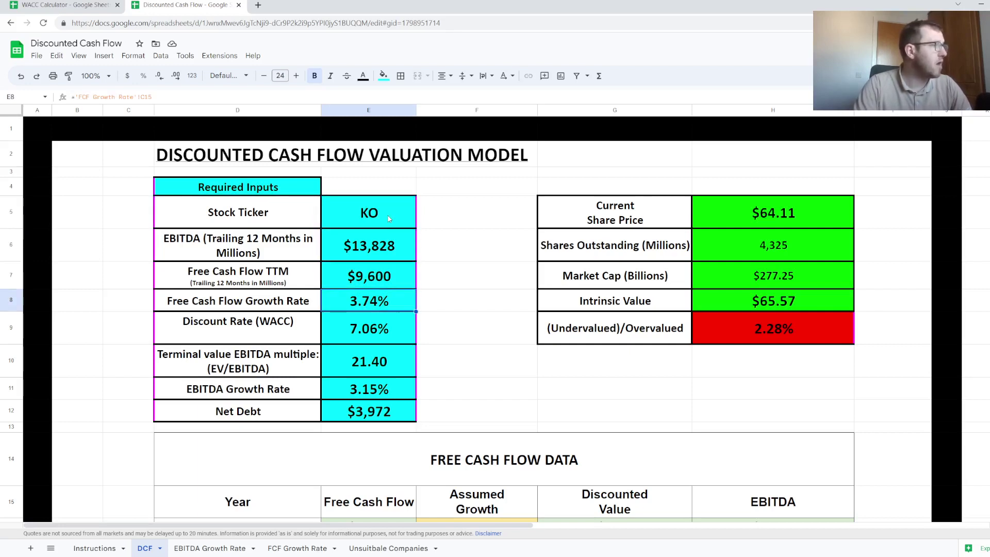
key("Down")
key("Down")
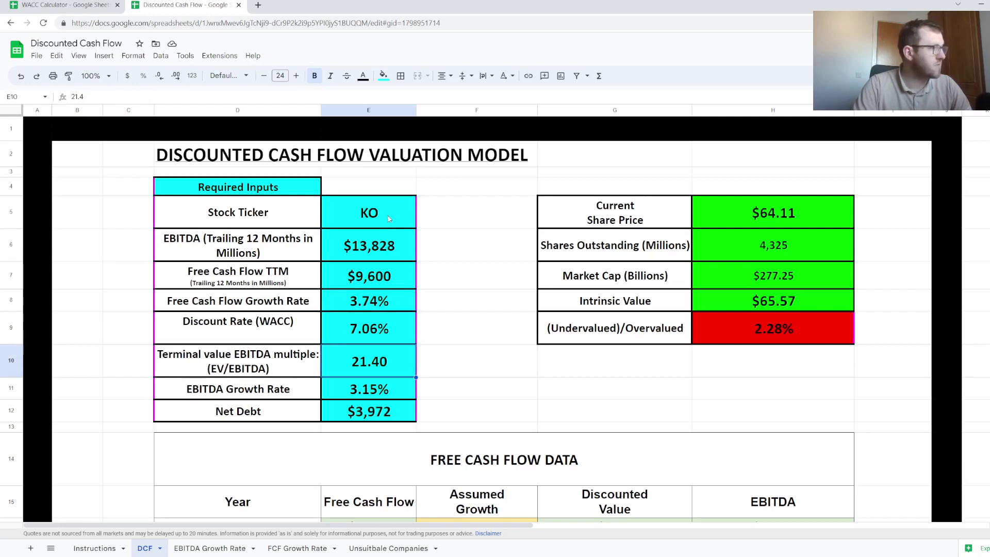
left_click(389, 218)
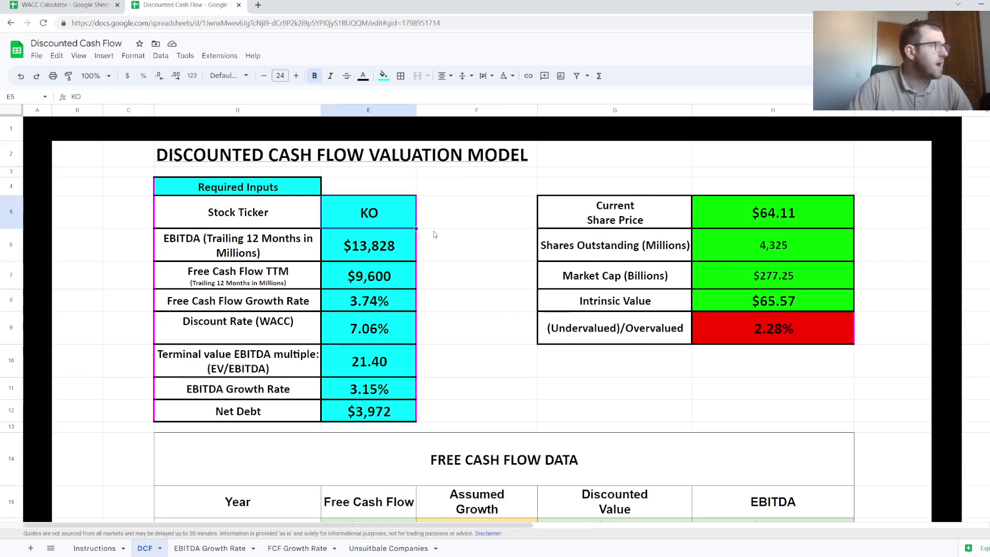
Examine the intrinsic value formula in H8 and the current share price label in the DCF results table.
left_click(784, 304)
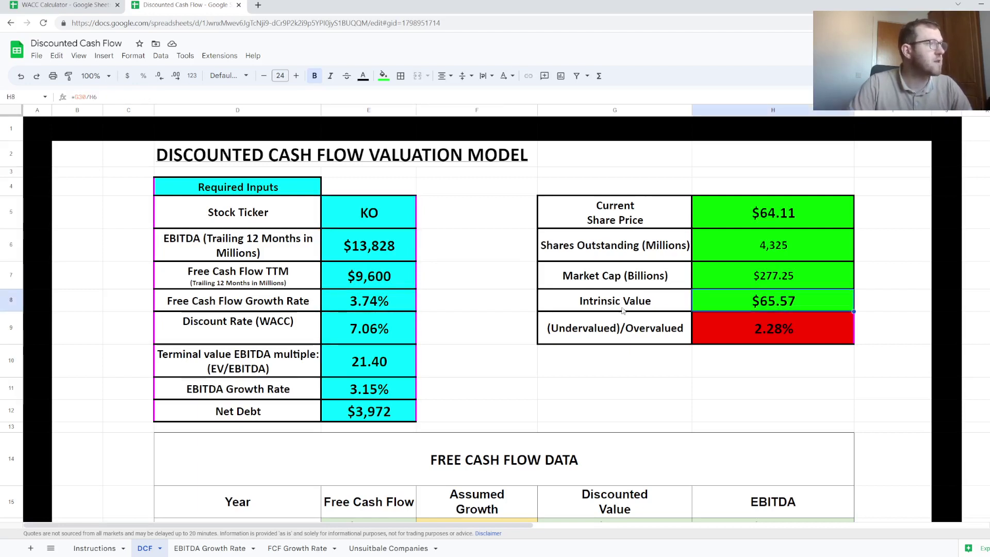
key("Left")
key("Right")
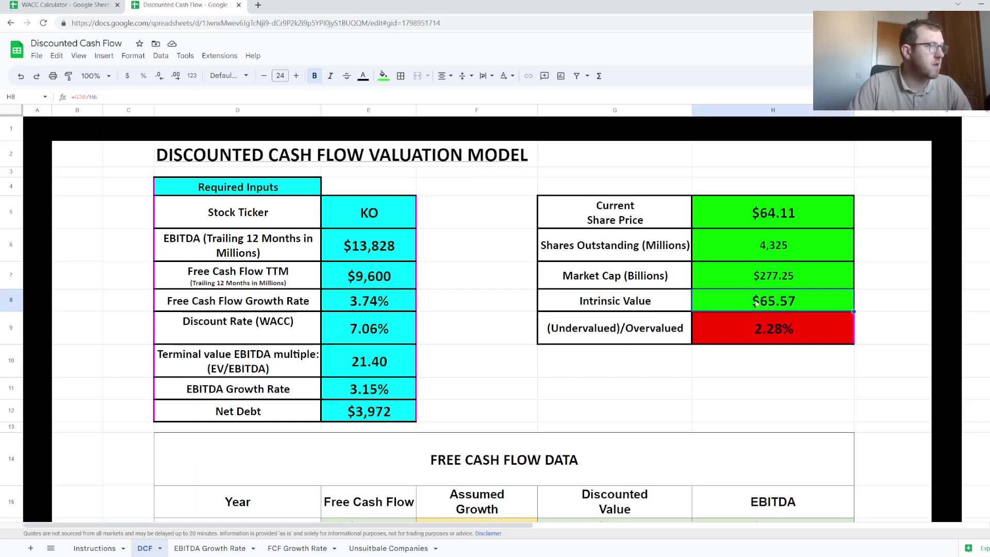
key("Left")
key("Left")
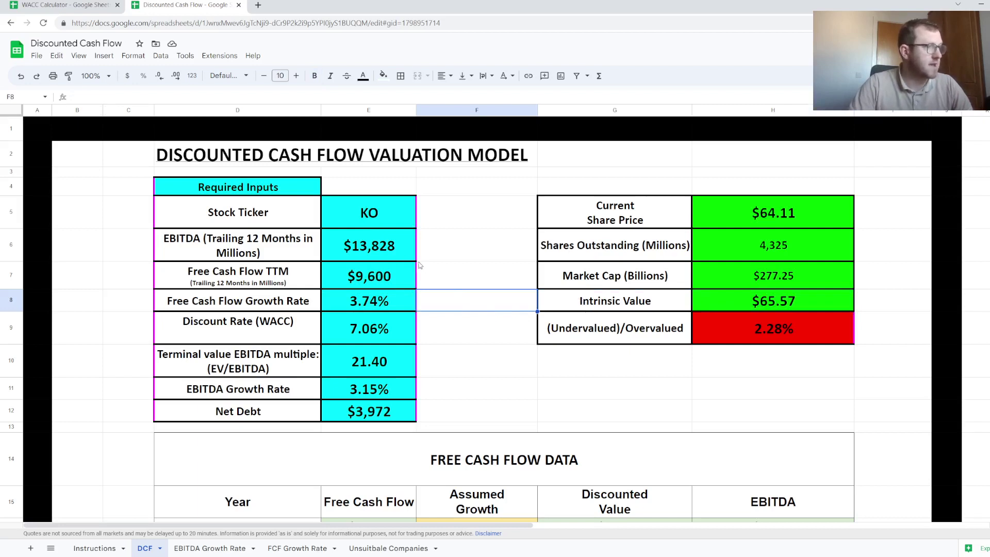
left_click(588, 304)
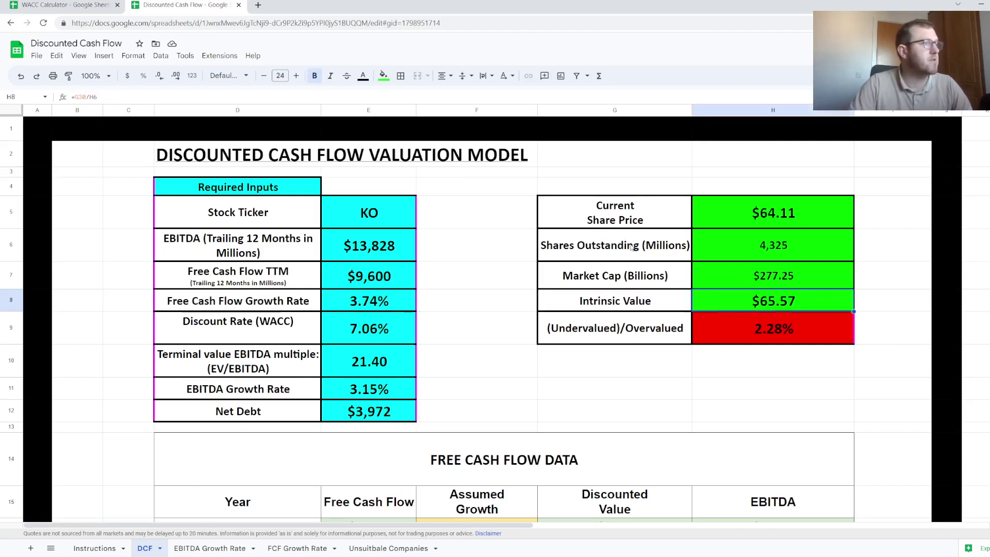
left_click(626, 223)
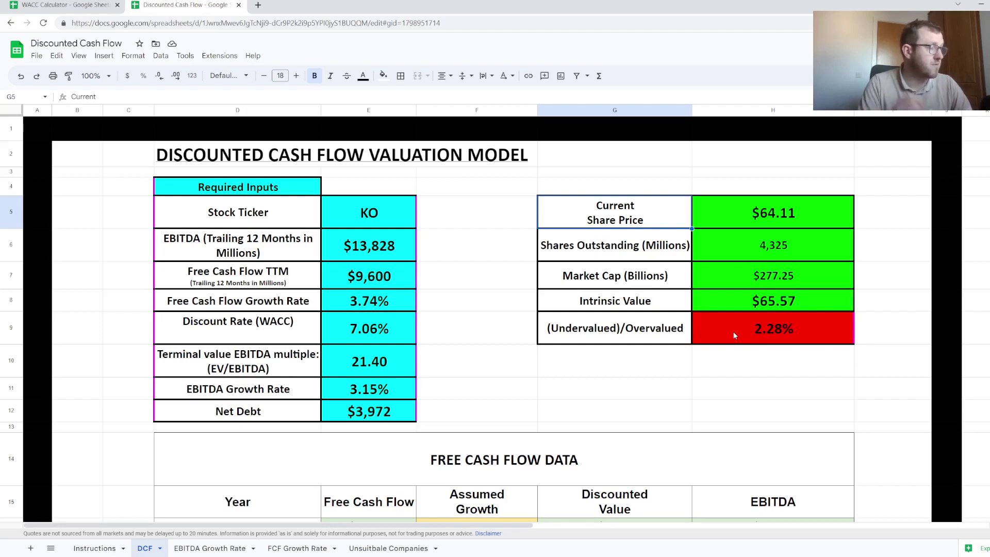
Inspect the trailing 12-month EBITDA label and its input cell E6 on the DCF sheet.
key("Left")
key("Left")
key("Left")
key("Down")
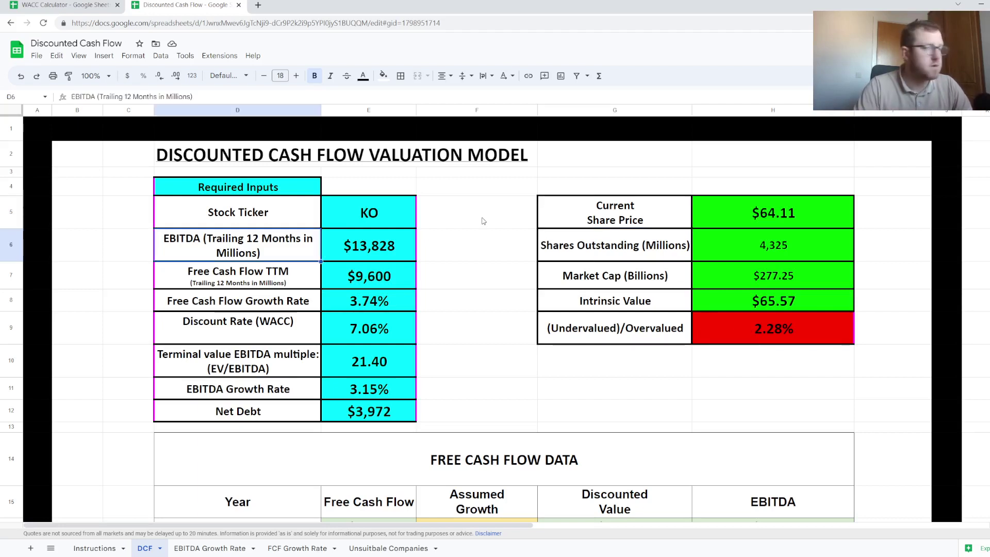
key("Right")
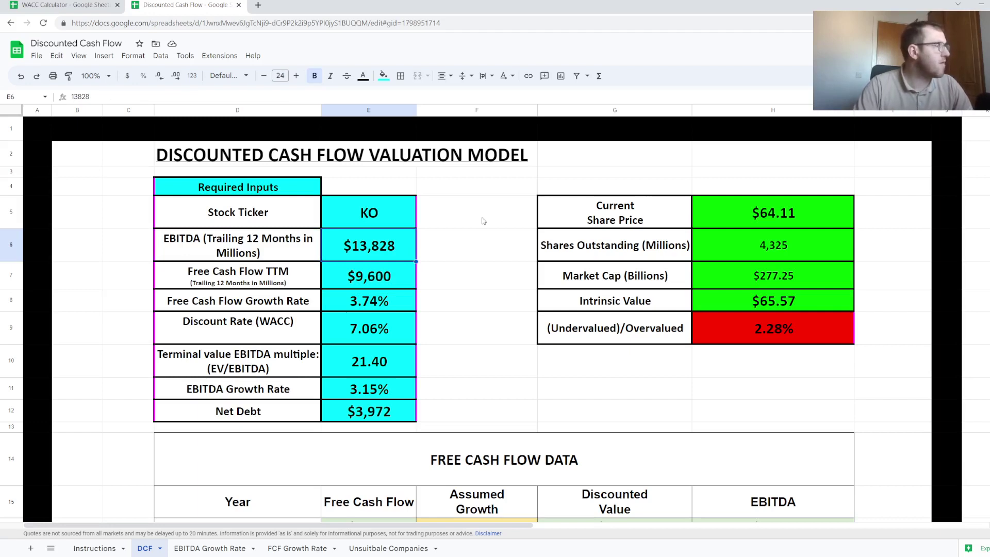
key("Left")
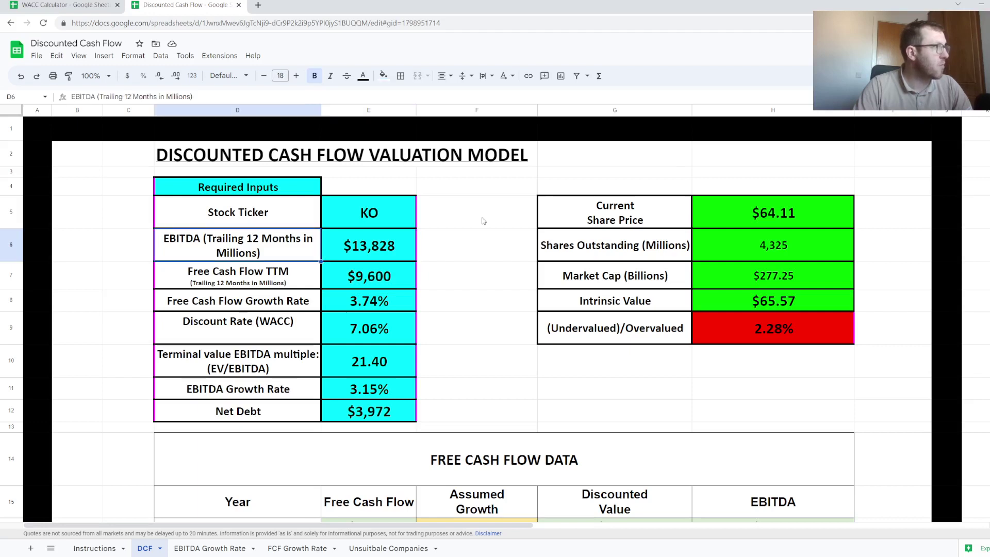
key("Right")
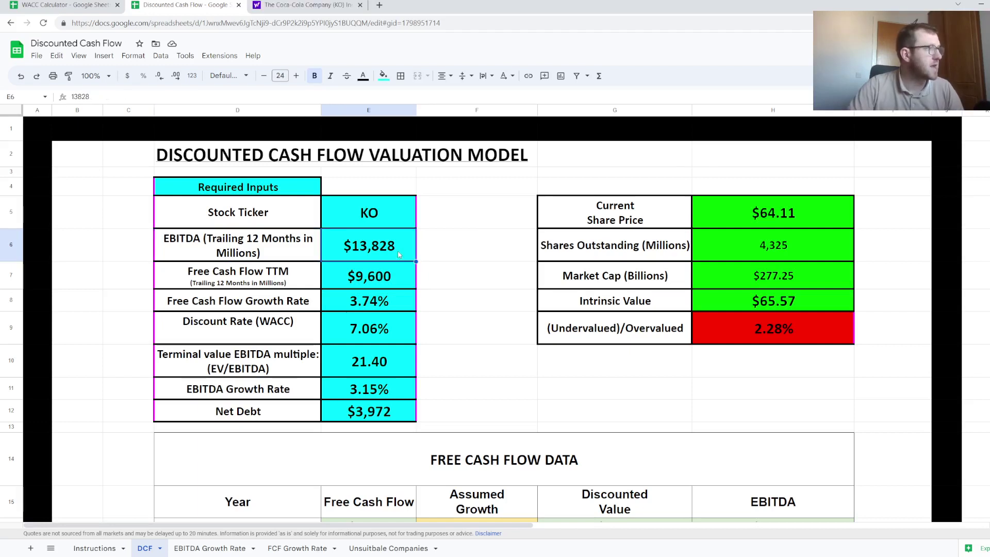
Switch to Yahoo Finance and find the TTM EBITDA in The Coca-Cola Company's income statement.
left_click(299, 4)
left_click_drag(205, 168, 329, 180)
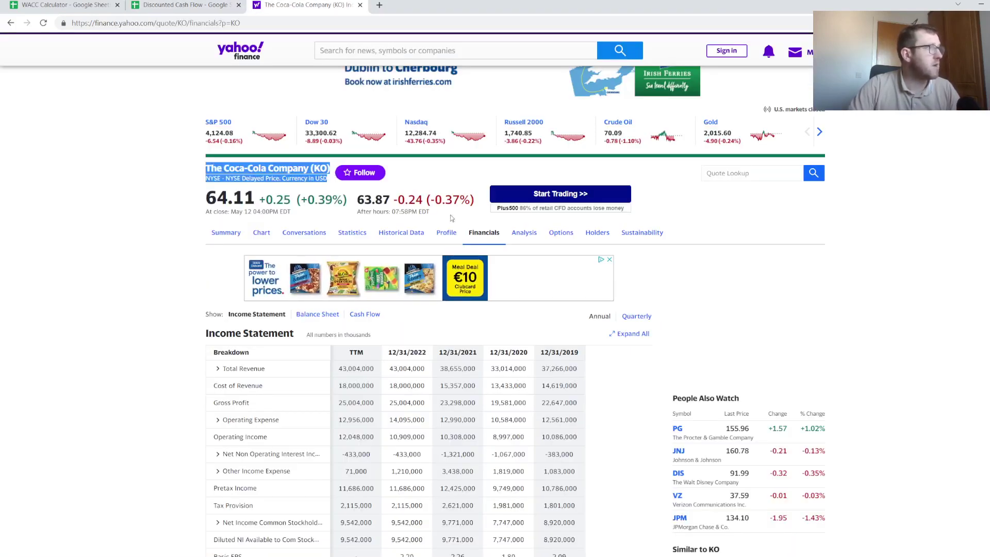
scroll(335, 237, "down", 2)
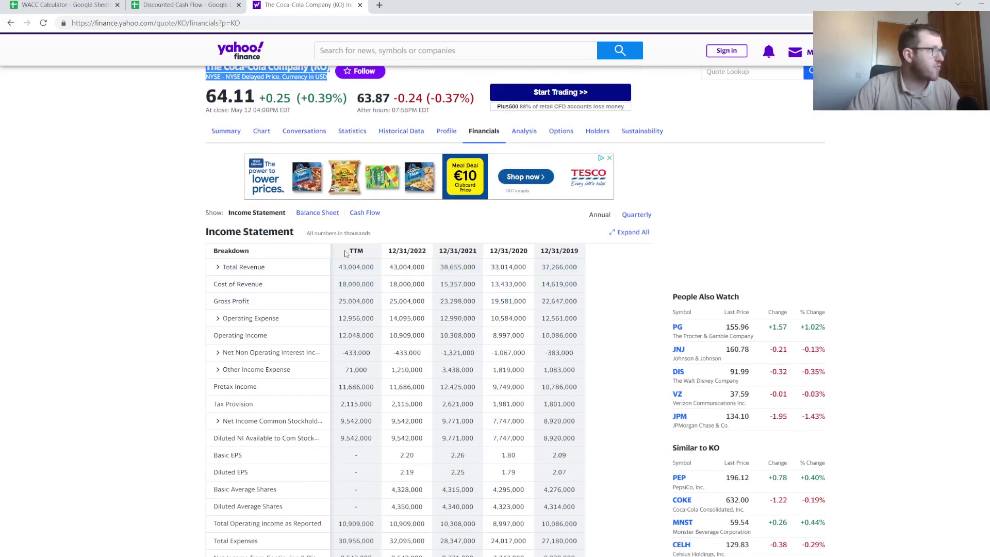
scroll(356, 310, "down", 8)
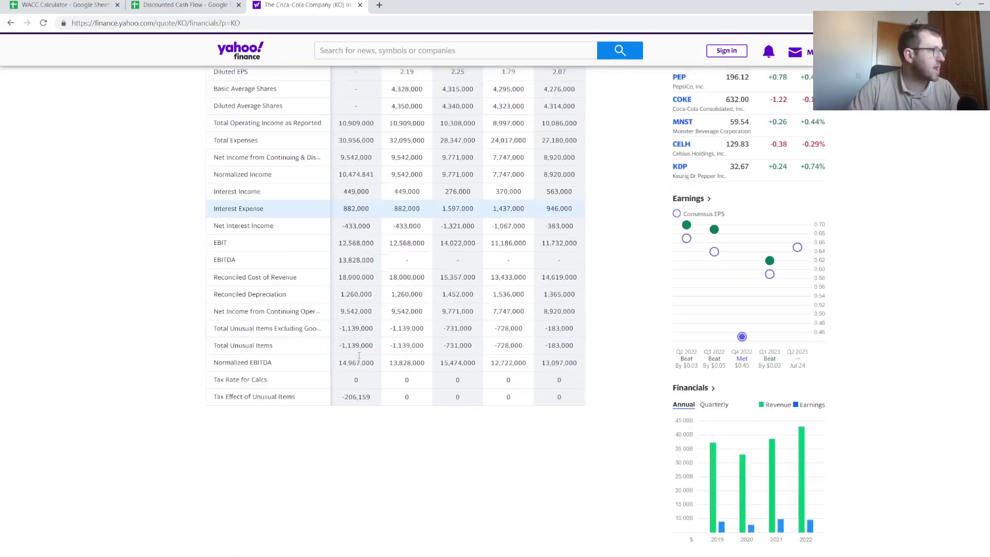
double_click(223, 255)
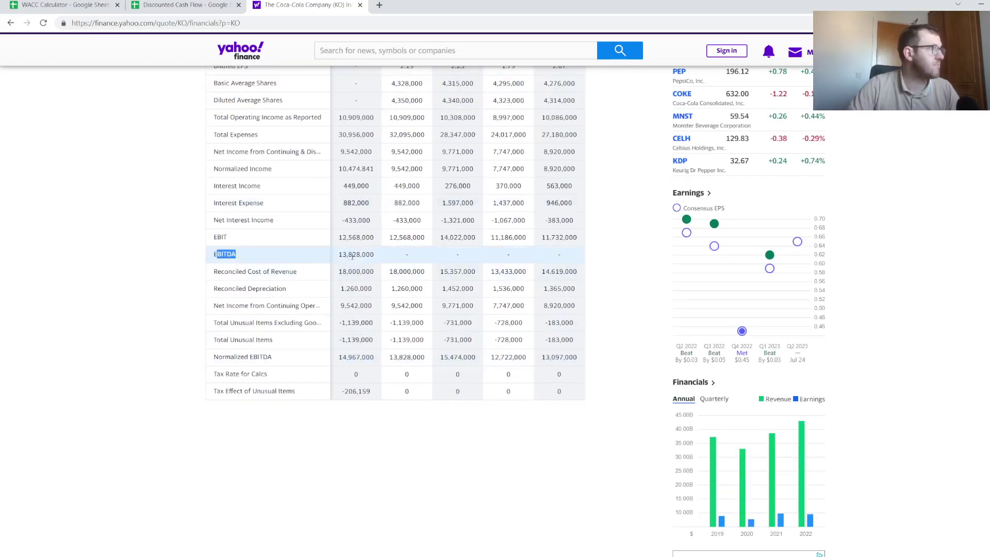
Return to the Discounted Cash Flow spreadsheet and check the trailing free cash flow and growth rate inputs, including the FCF Growth Rate sheet.
key("ctrl+shift+Tab")
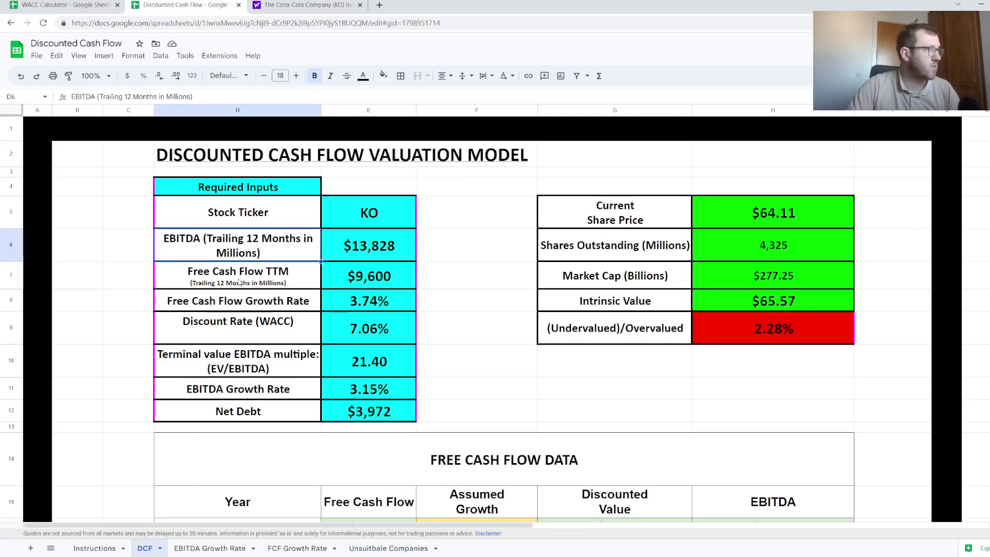
left_click(379, 283)
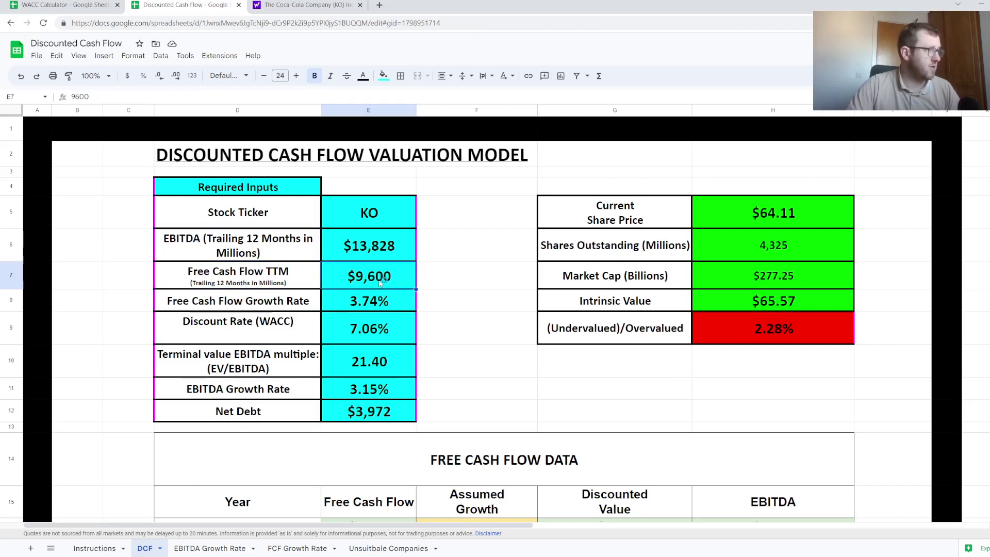
left_click(275, 305)
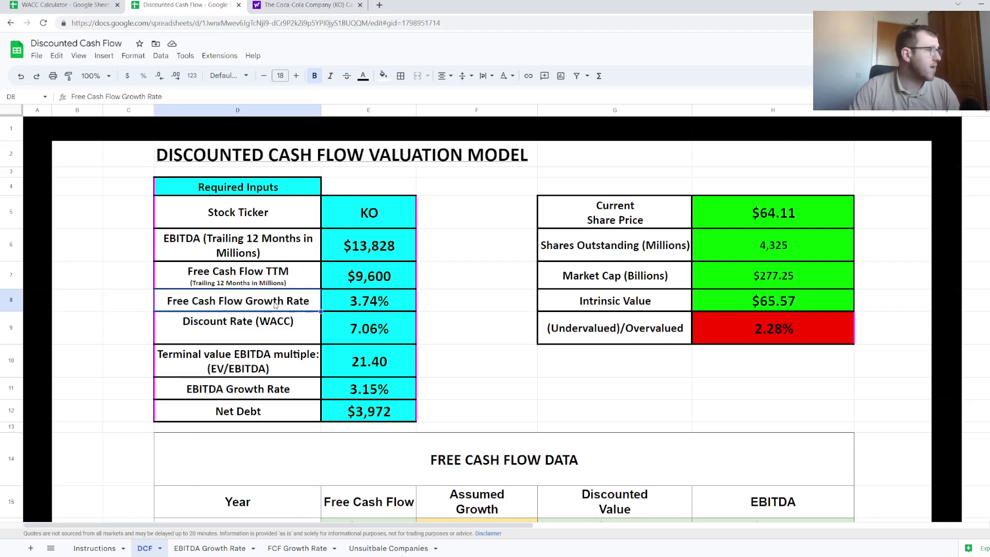
left_click(380, 306)
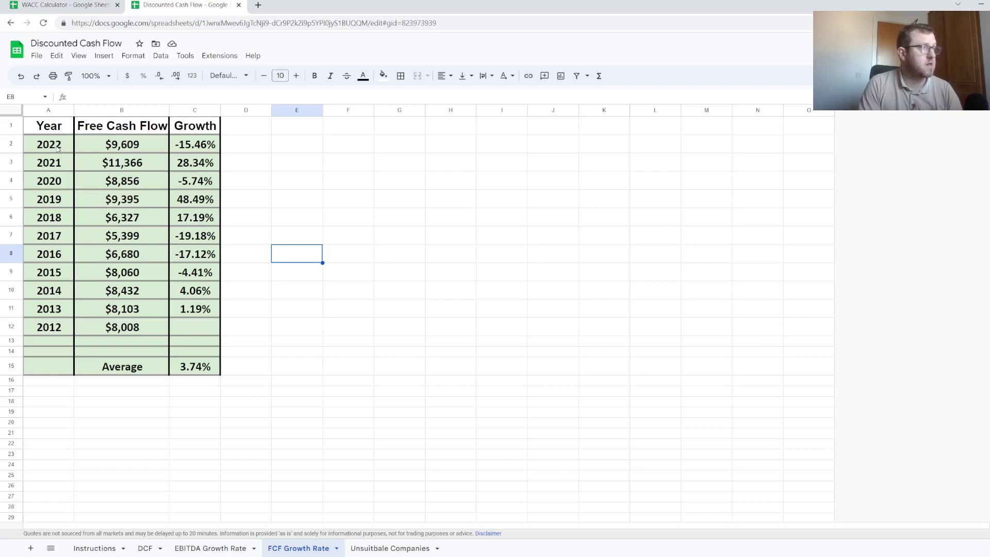
key("F5")
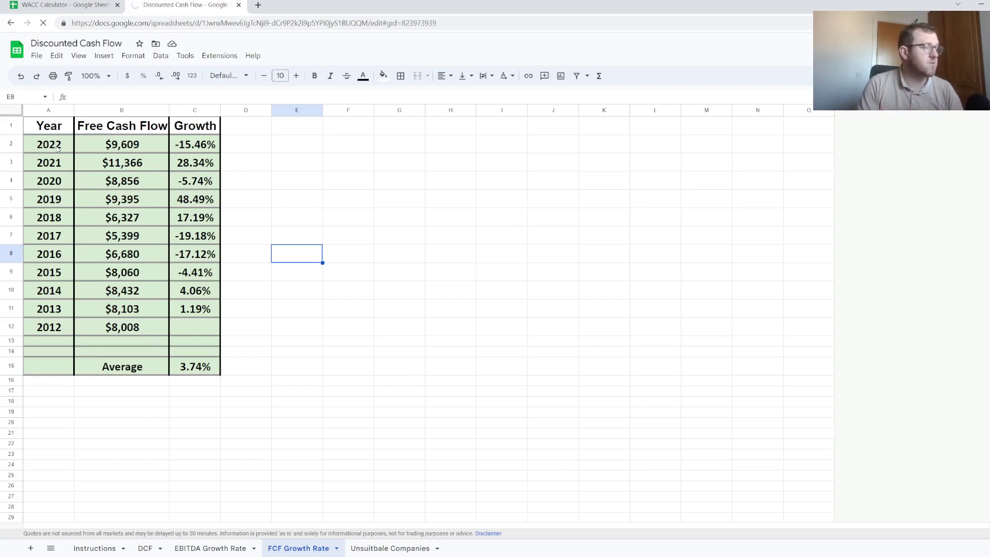
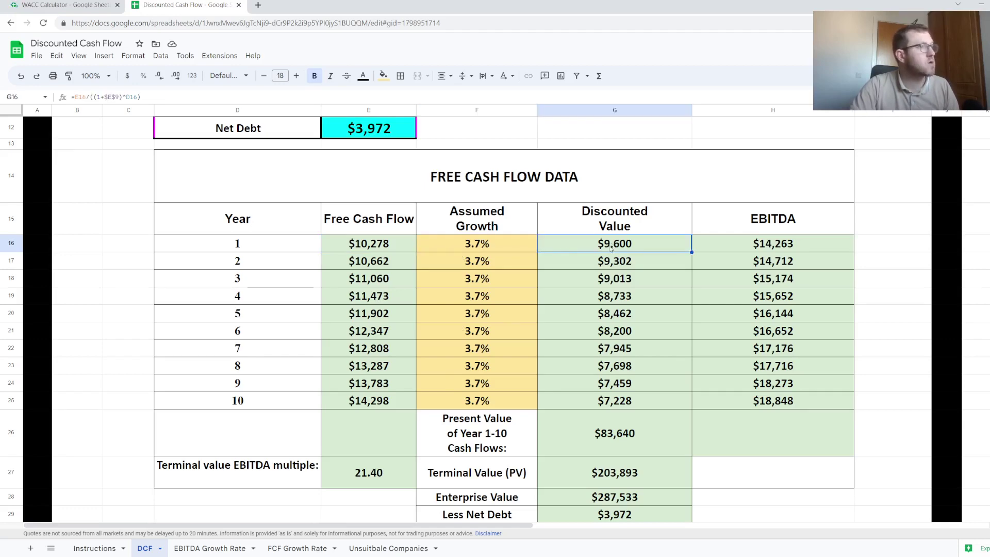
Locate the Discount Rate (WACC) input on the DCF sheet and view its calculation in the WACC Calculator spreadsheet.
scroll(588, 298, "up", 5)
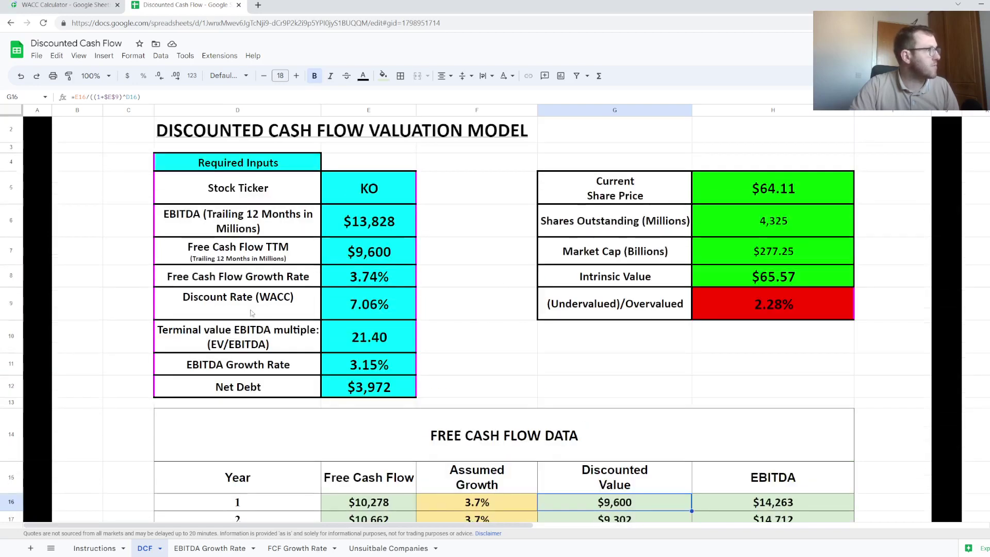
left_click(242, 308)
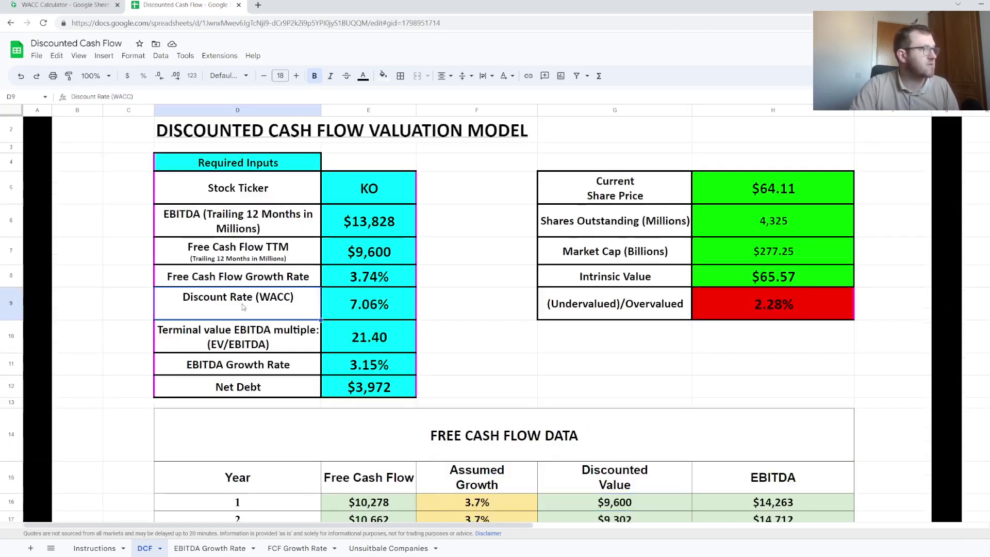
key("ctrl+shift+Tab")
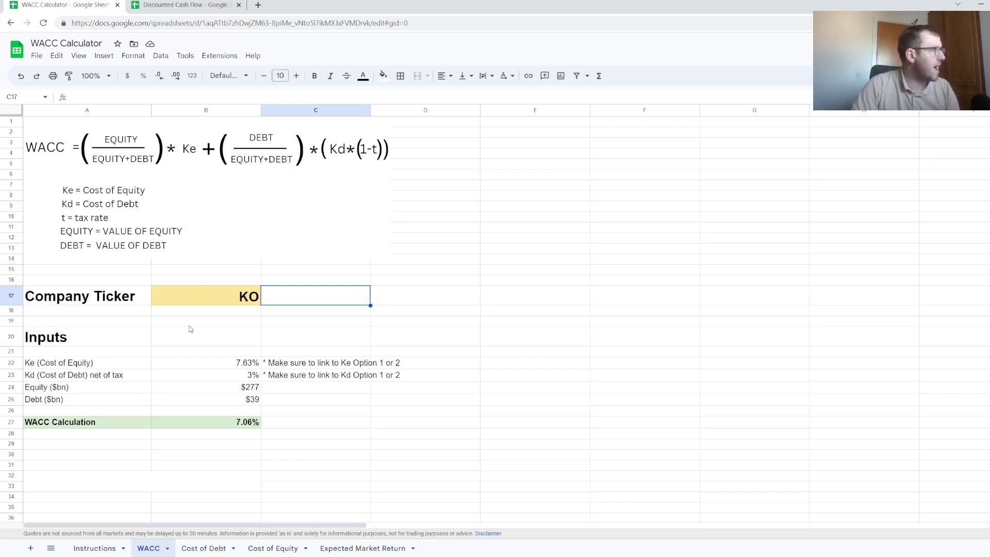
left_click(192, 457)
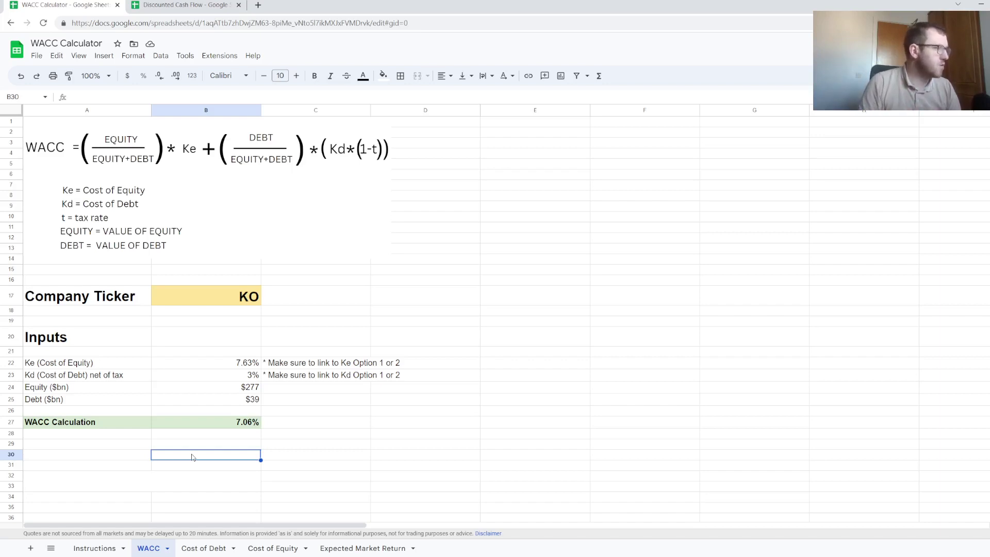
Return to the Discounted Cash Flow spreadsheet and inspect the year 1 discounted value and the year 1 and 2 free cash flow formulas.
key("ctrl+Tab")
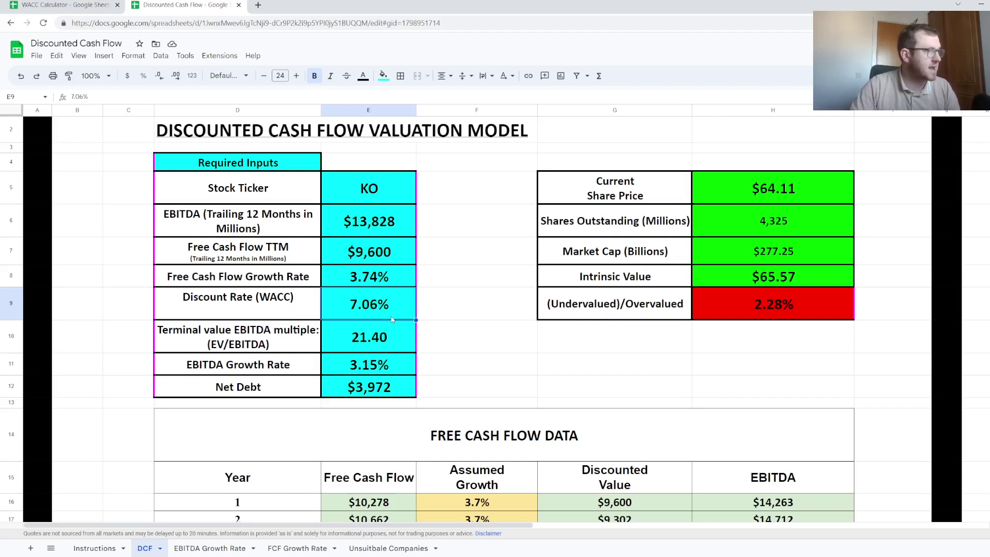
scroll(459, 246, "down", 3)
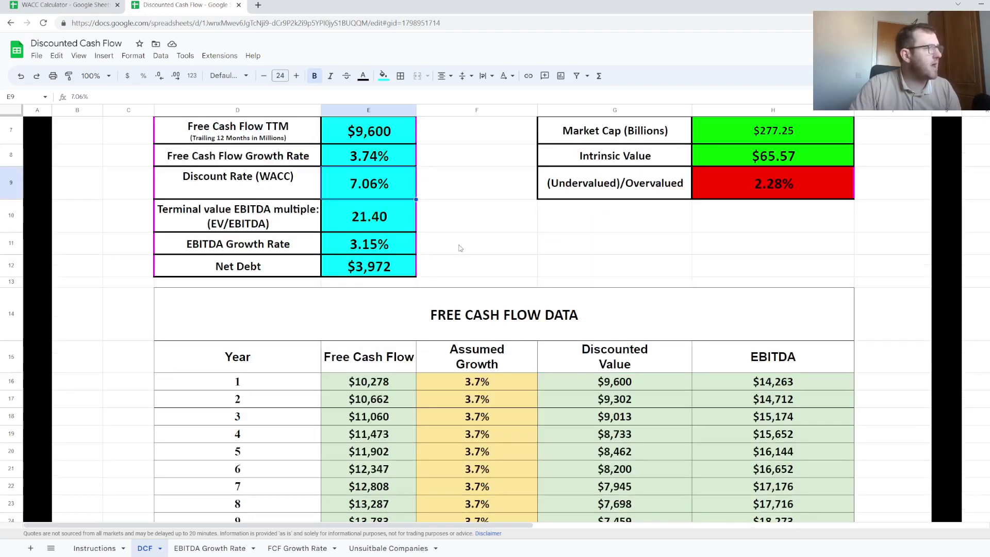
left_click(590, 389)
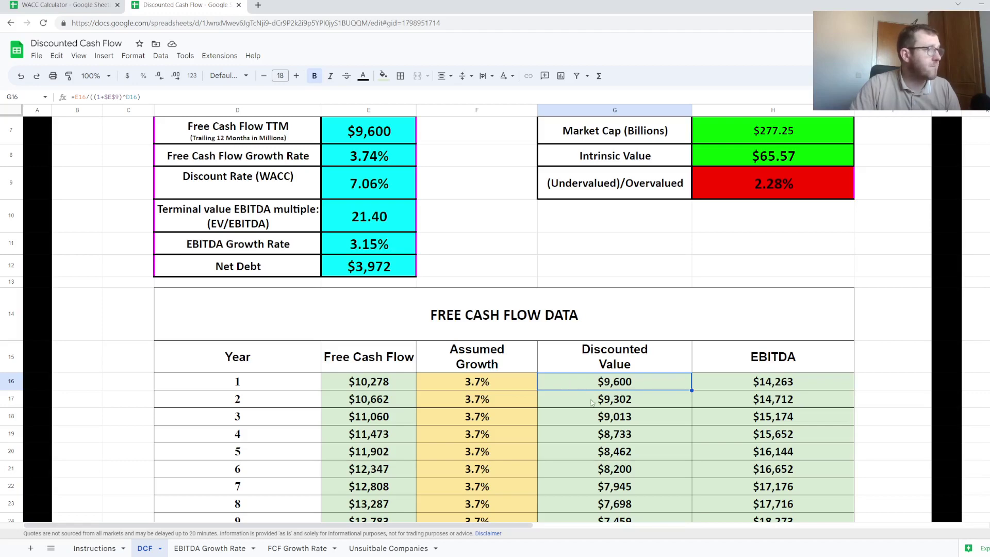
key("Left")
key("Left")
scroll(497, 385, "up", 1)
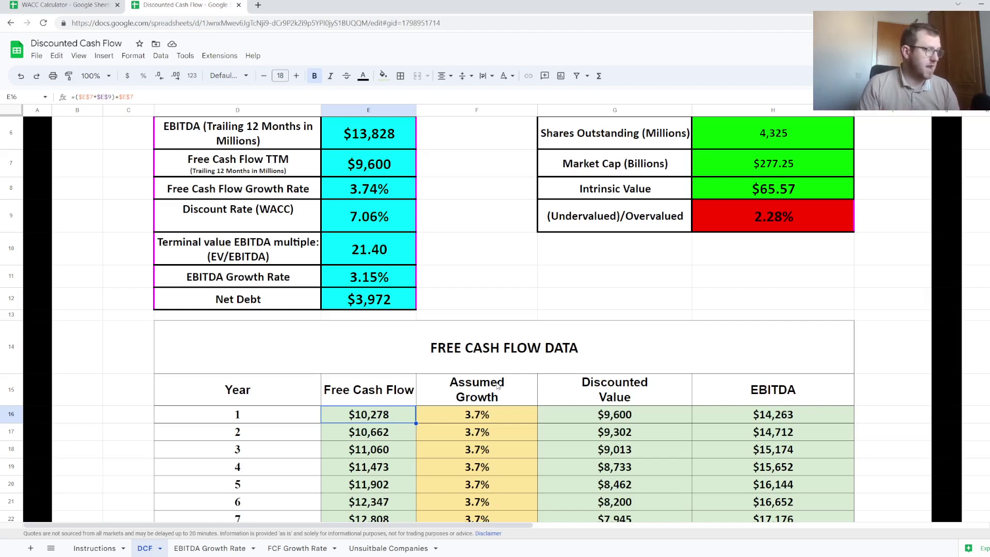
left_click(585, 417)
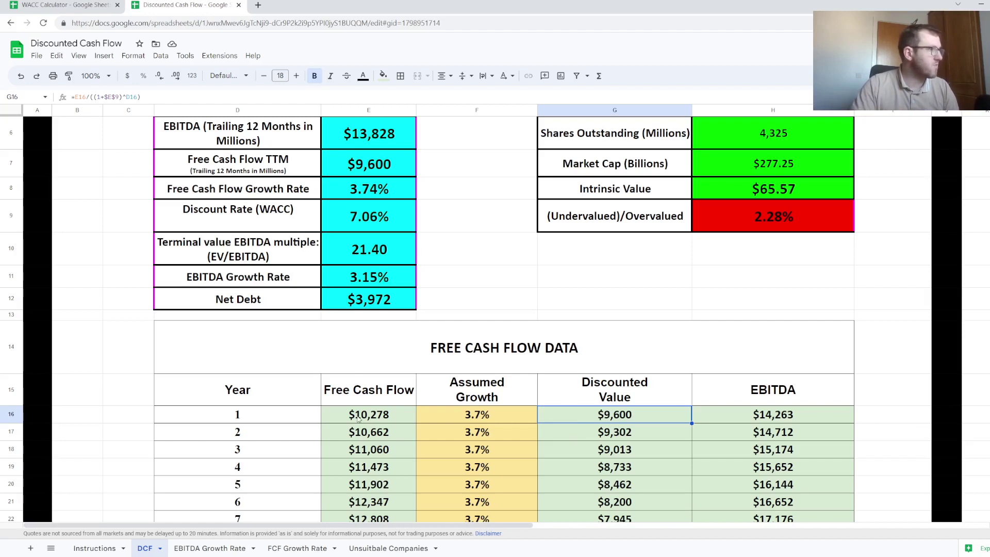
left_click(368, 433)
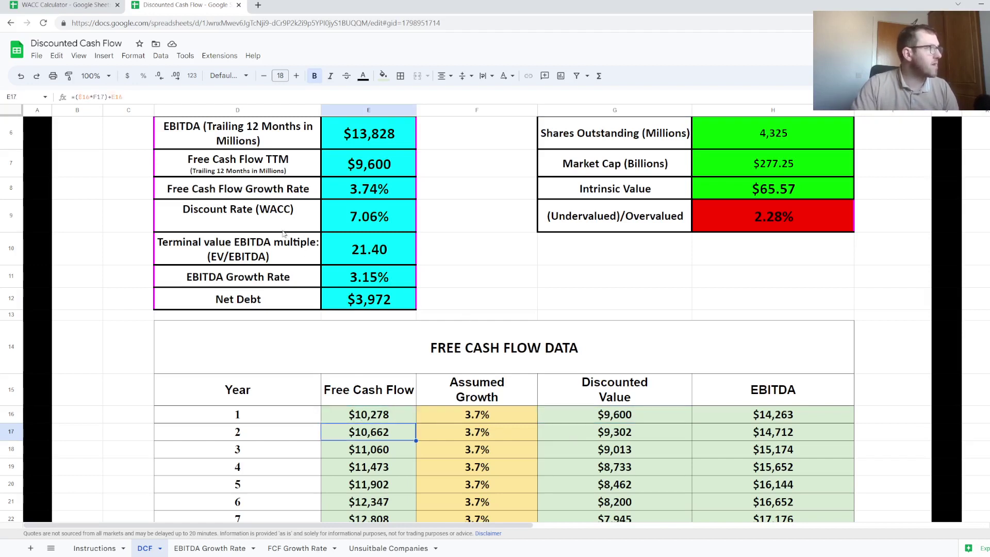
Check the terminal value EBITDA multiple label, then review the ten-year free cash flow projection through to the equity value.
left_click(274, 260)
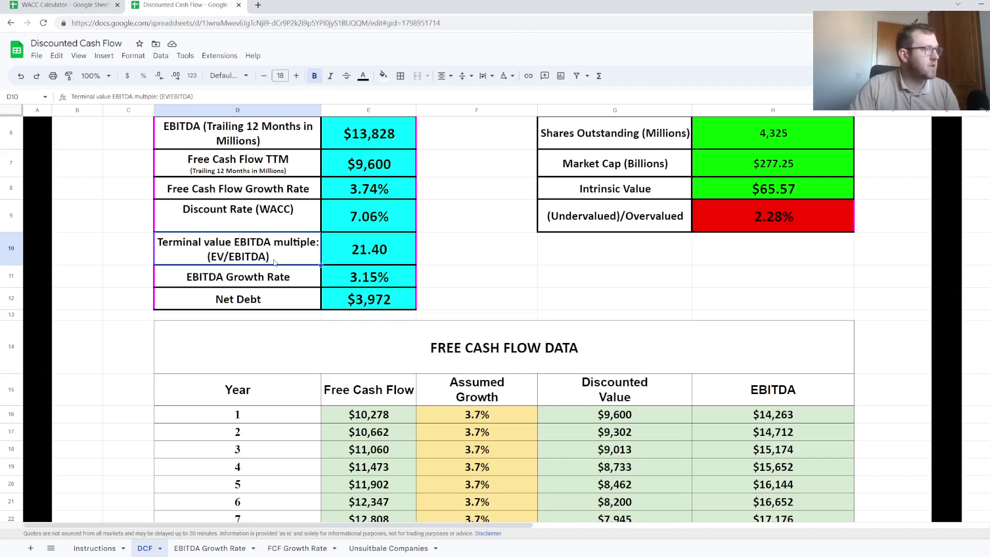
scroll(392, 336, "down", 3)
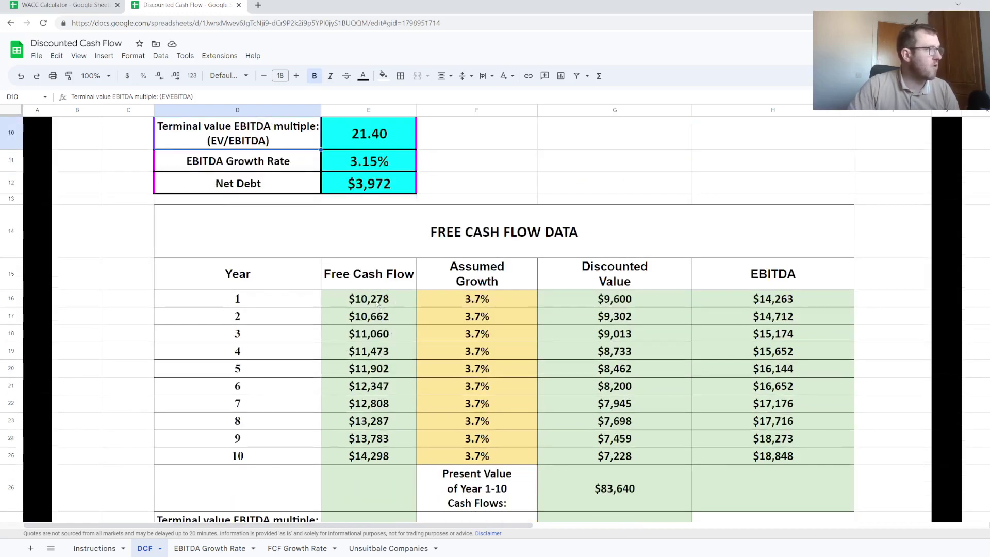
left_click(364, 305)
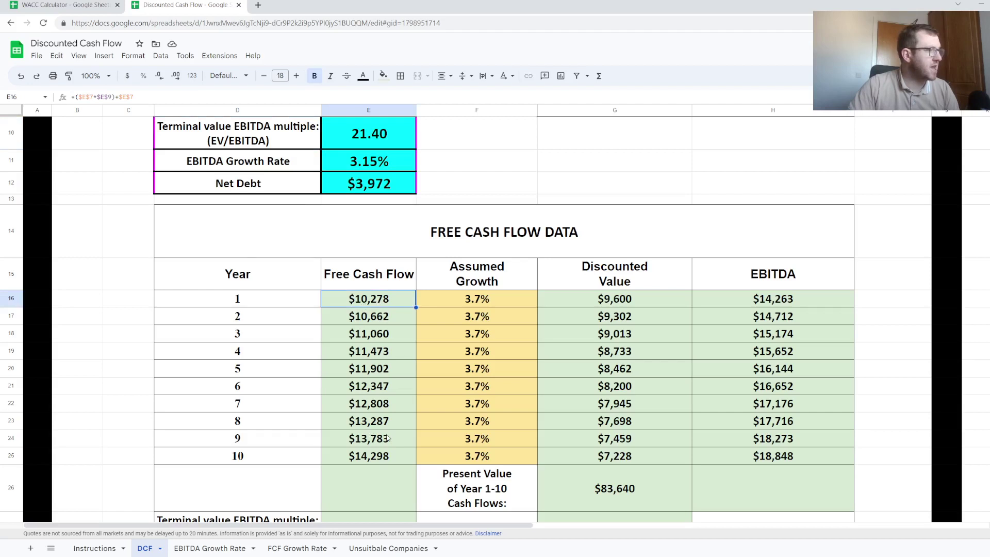
scroll(387, 438, "down", 1)
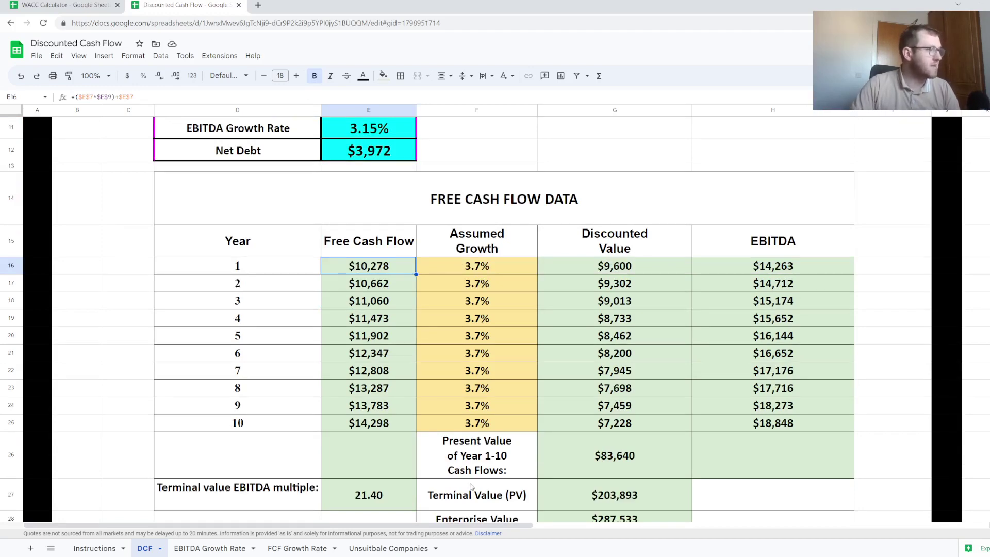
scroll(479, 467, "down", 3)
scroll(482, 430, "down", 1)
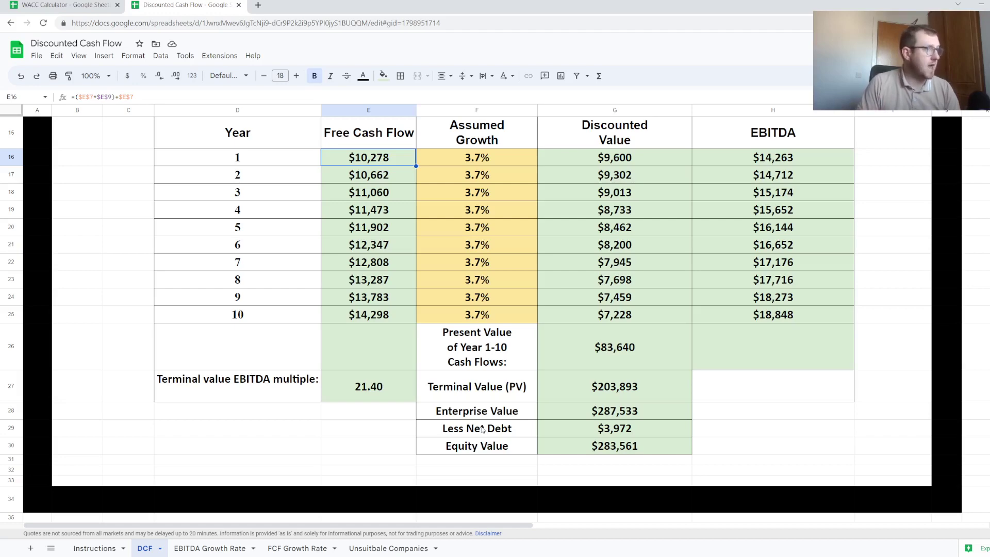
scroll(232, 225, "up", 4)
Inspect the EV/EBITDA multiple label, the EBITDA growth rate cell E11 and the trailing EBITDA cell E6 in the required inputs.
left_click(232, 226)
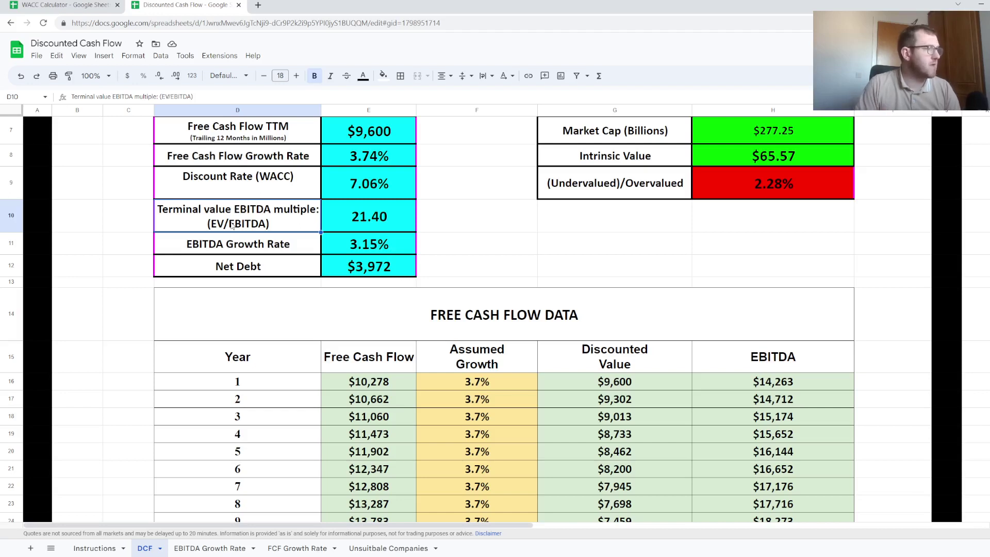
key("Down")
key("Right")
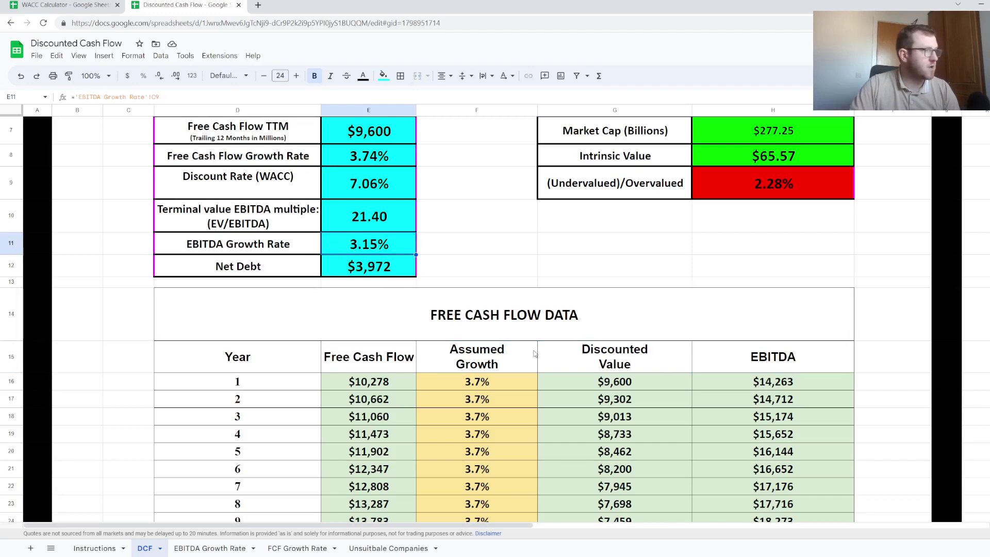
scroll(380, 210, "up", 1)
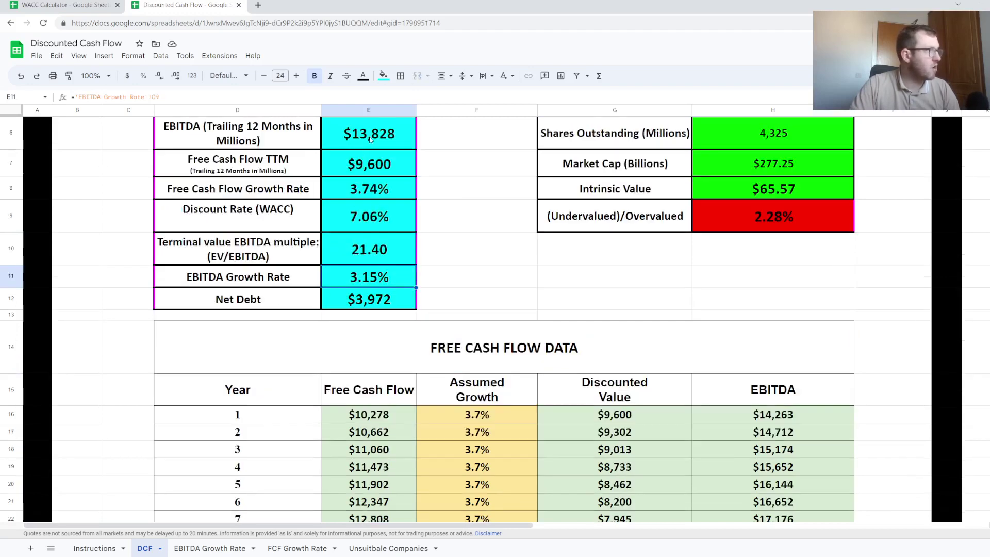
key("Up")
key("Up")
key("Up")
key("Up")
key("Up")
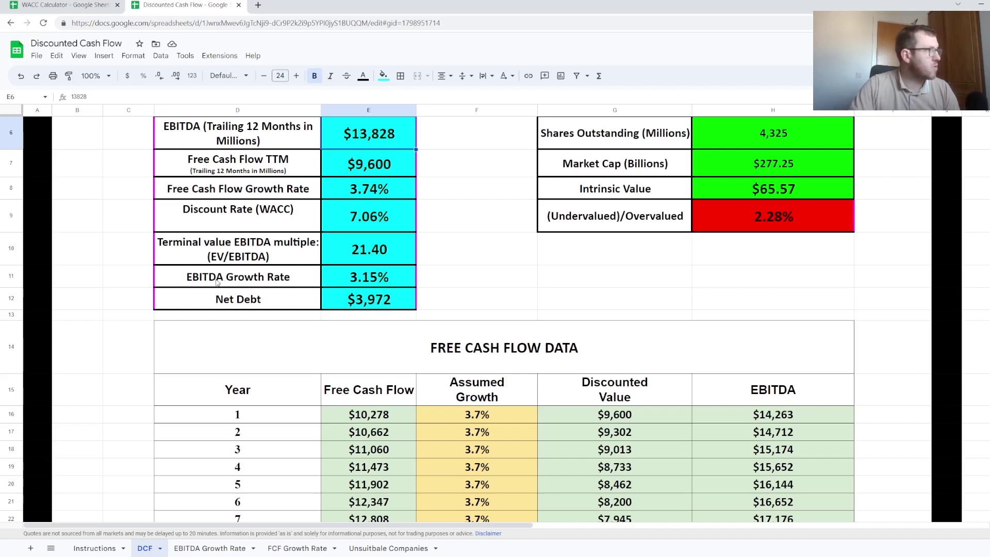
Trace the EBITDA growth rate input to its average on the EBITDA Growth Rate sheet.
left_click(235, 282)
left_click(362, 283)
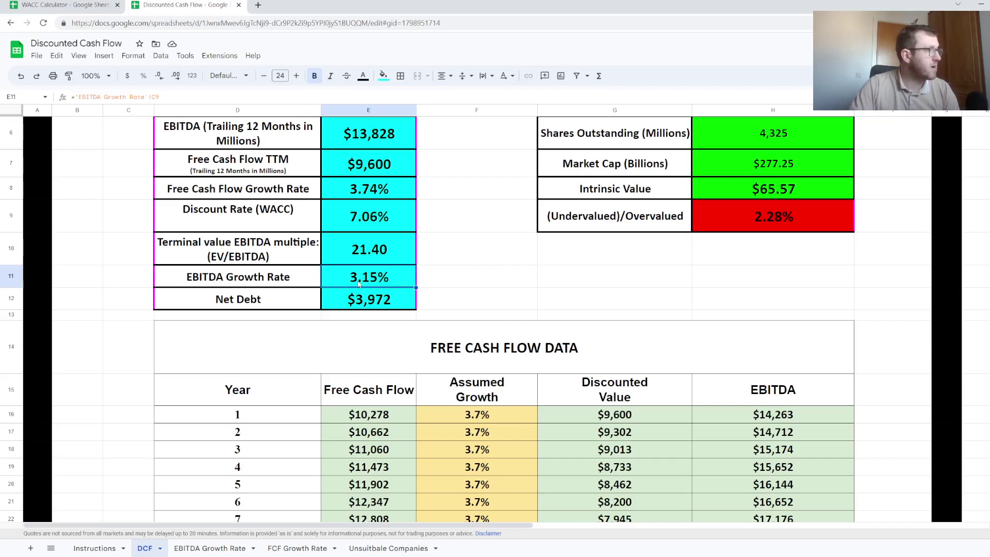
left_click(195, 549)
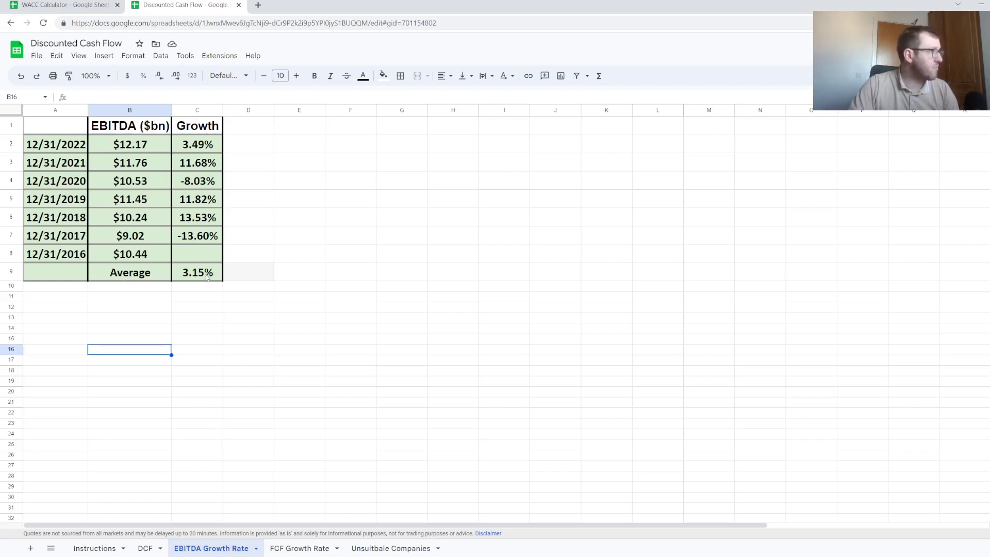
Return to the DCF sheet and inspect the formulas of the first projected years in the EBITDA column.
left_click(145, 548)
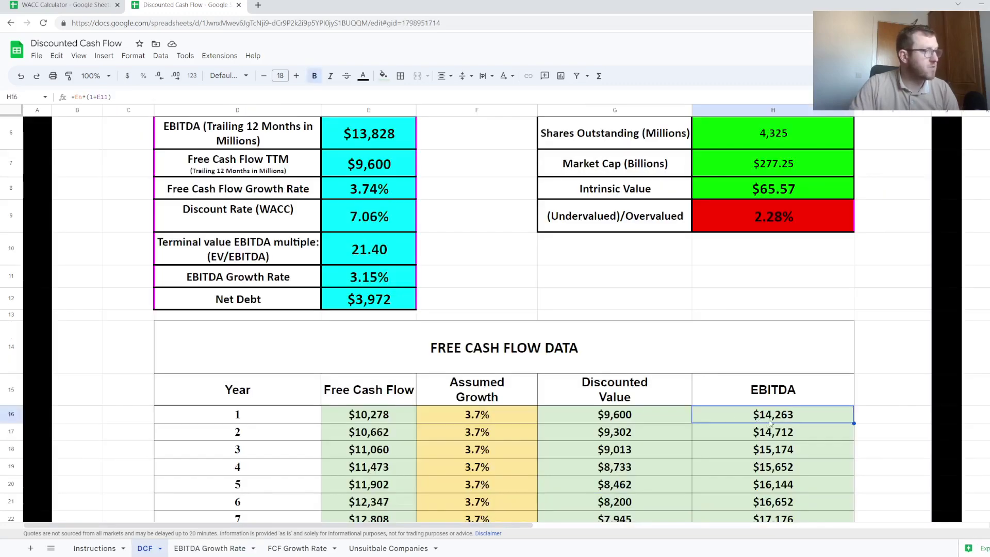
key("Down")
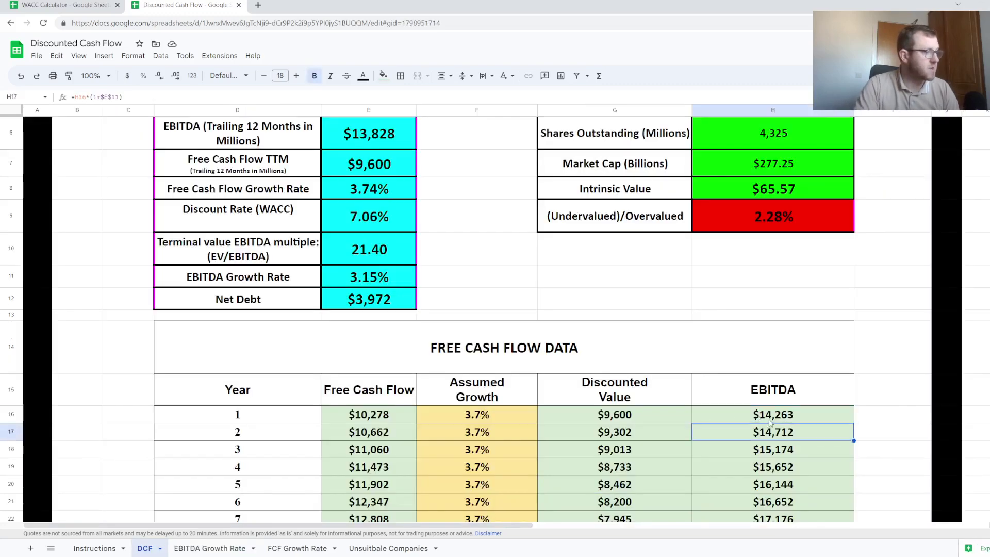
key("Down")
key("Down")
key("Down")
scroll(644, 438, "down", 2)
Examine the Terminal Value (PV) formula in G27 together with the year 10 EBITDA and EBITDA multiple it references.
left_click(538, 487)
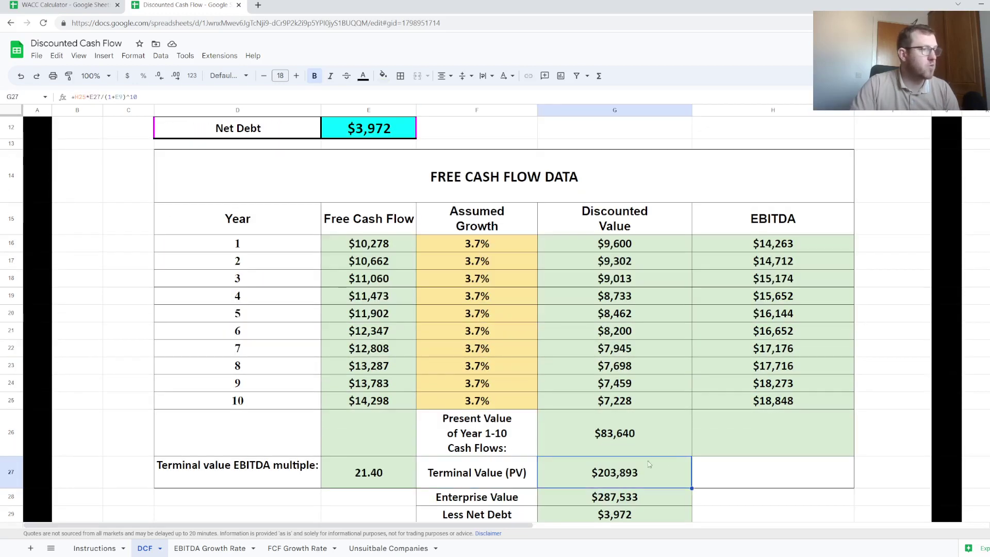
left_click(773, 401)
left_click(211, 478)
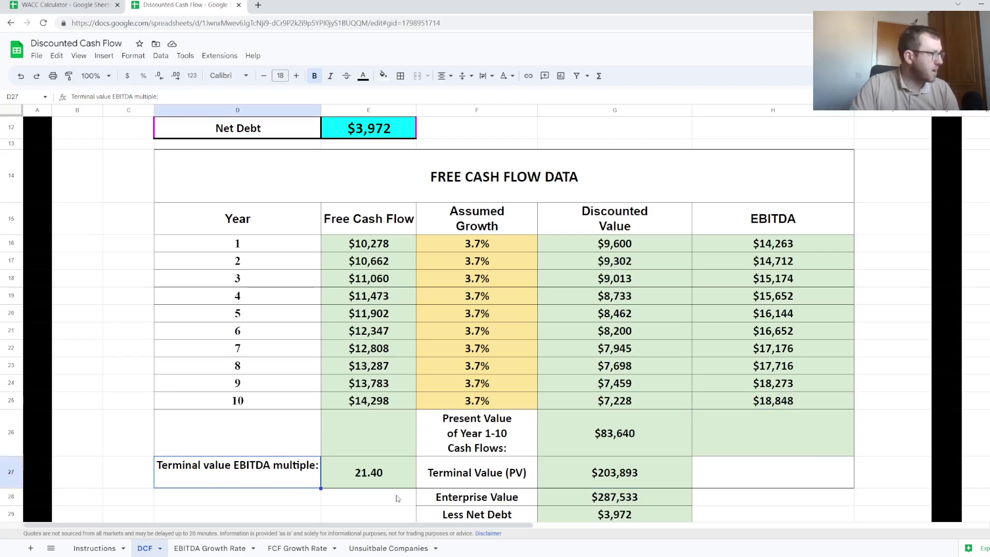
left_click(376, 477)
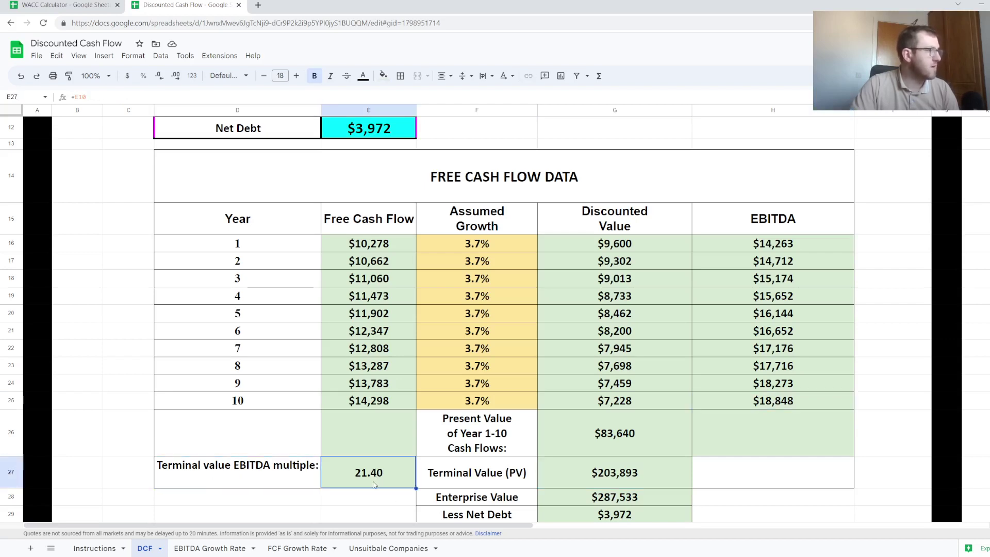
left_click(590, 485)
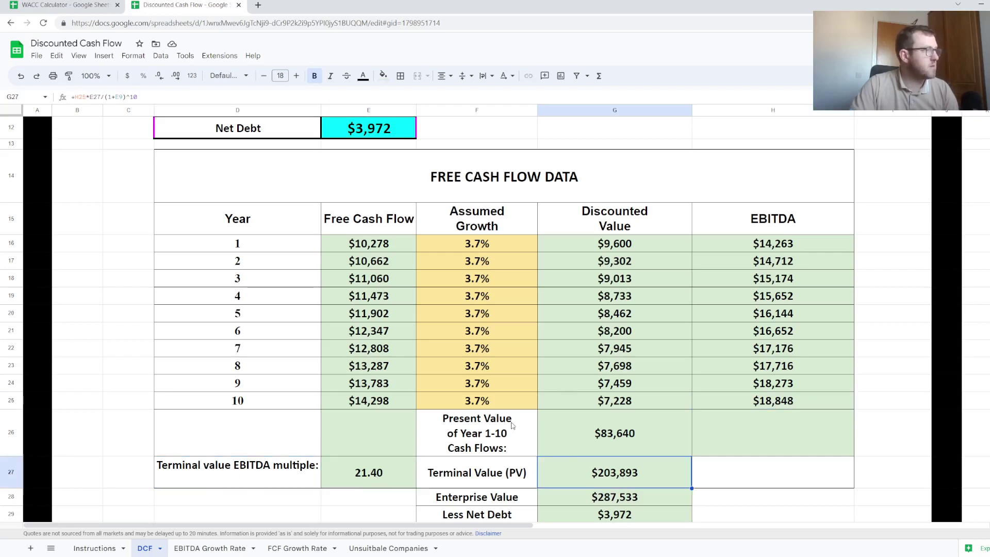
left_click(123, 96)
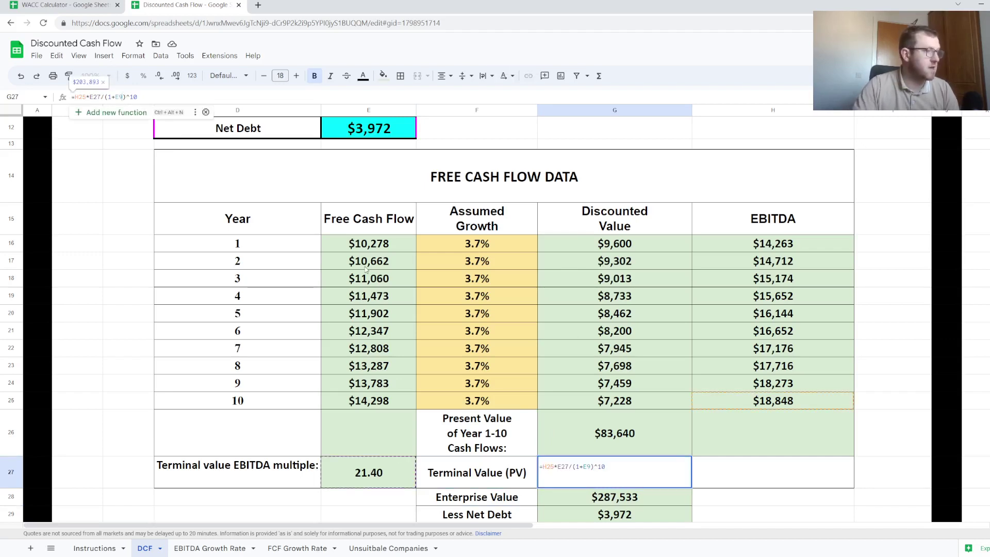
key("Return")
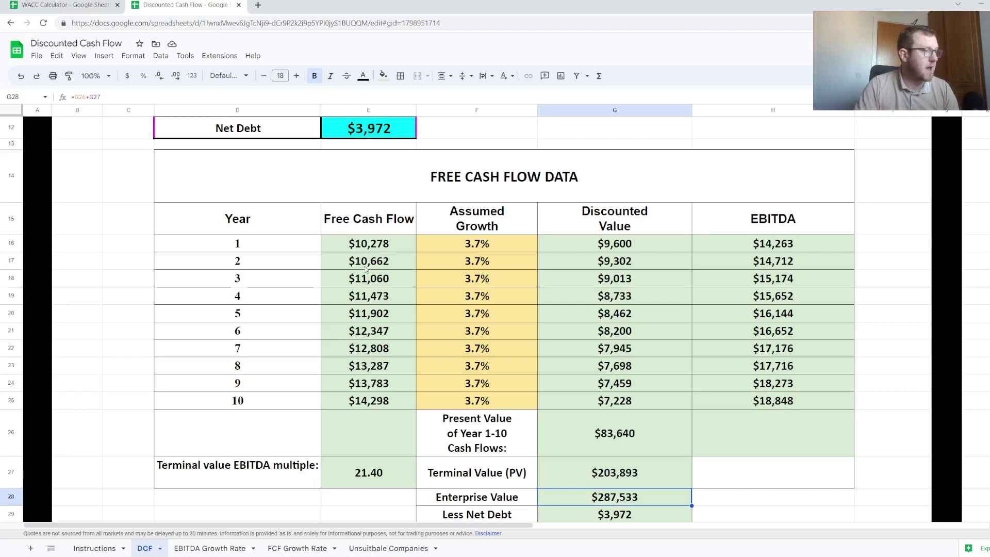
Check the terminal value EBITDA multiple label and its input cell E10 in the required inputs.
scroll(365, 269, "up", 4)
left_click(220, 284)
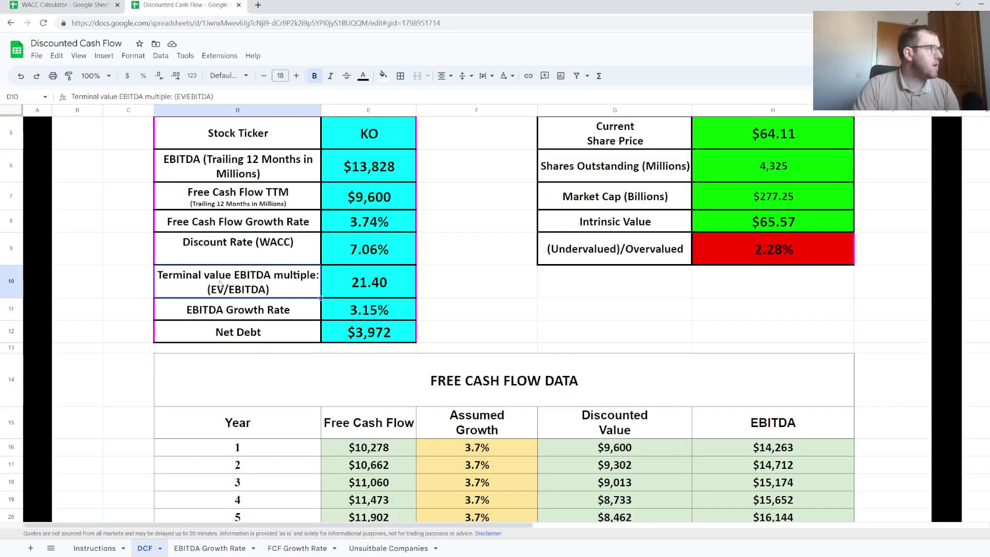
key("Right")
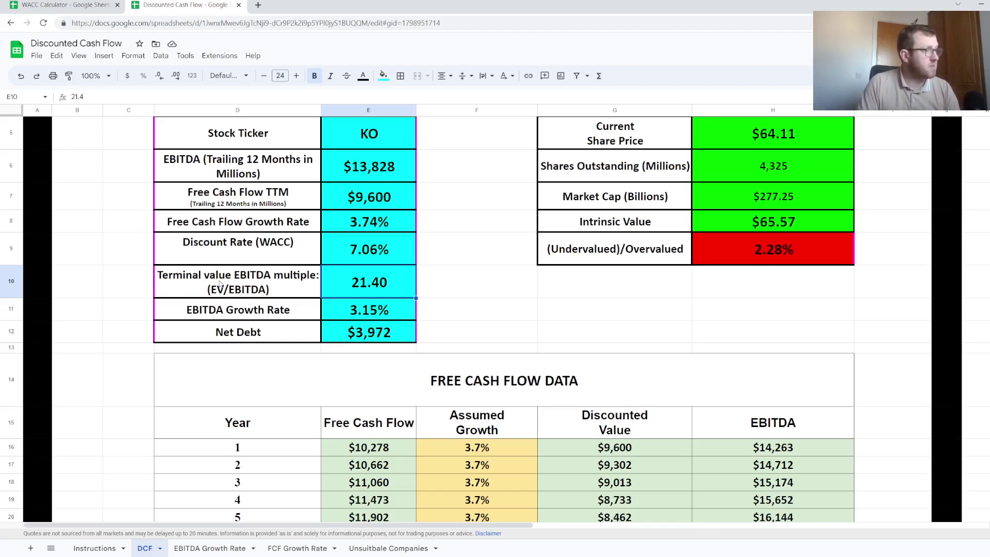
Review the Terminal Value (PV) and the present value of year 1-10 cash flows, including the discounted values behind it.
scroll(220, 284, "down", 5)
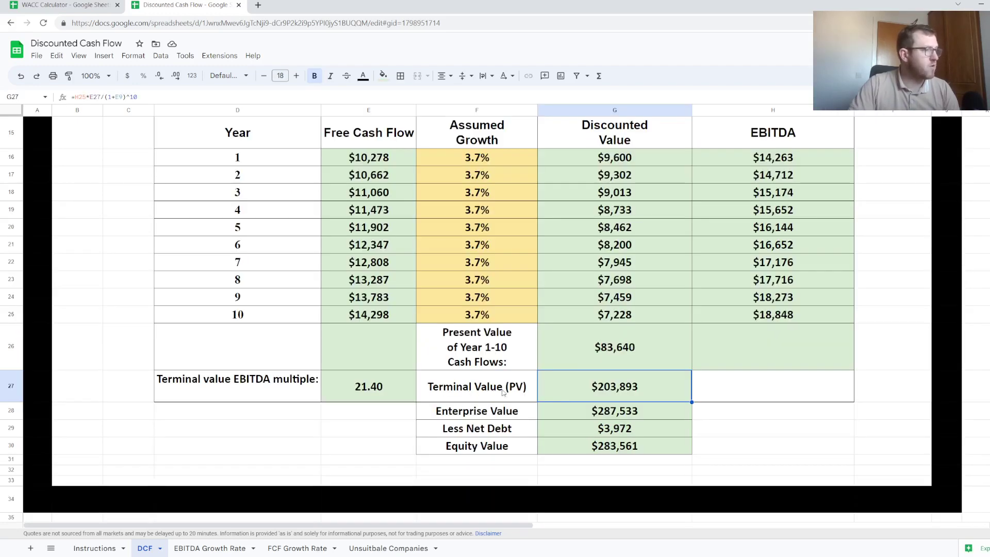
left_click(504, 392)
left_click(628, 390)
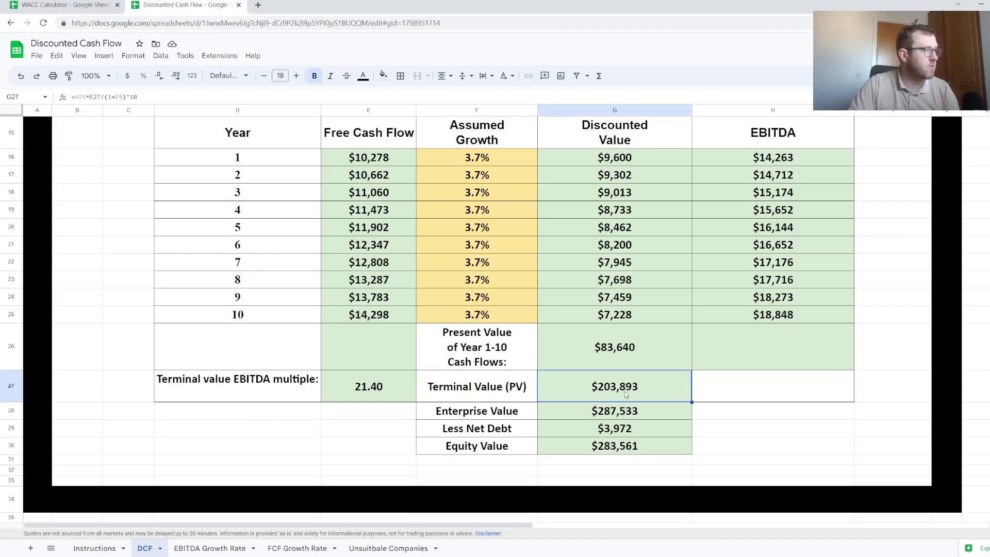
left_click(608, 351)
left_click(485, 352)
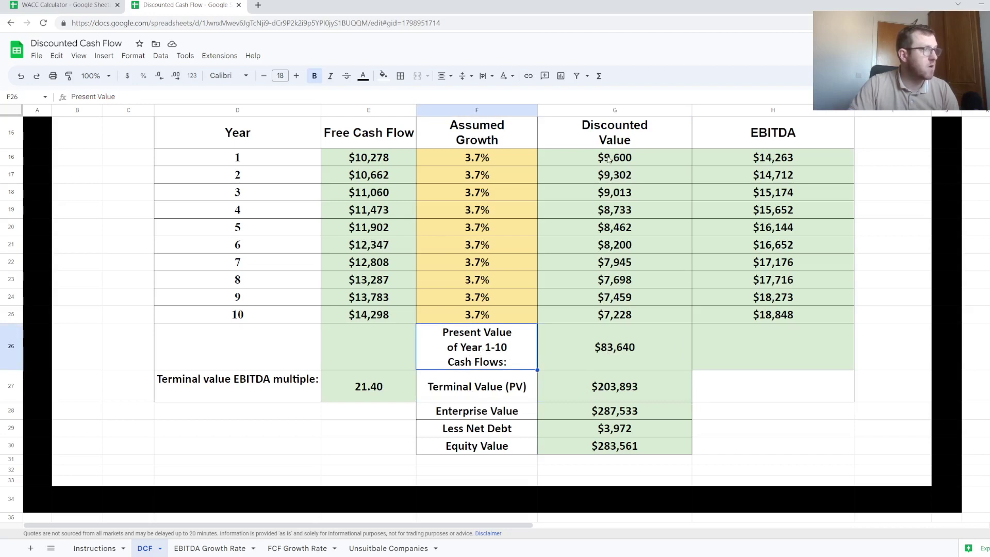
left_click_drag(609, 163, 607, 320)
Inspect the Enterprise Value formula in G28 and the two present values that it adds together.
left_click(618, 411)
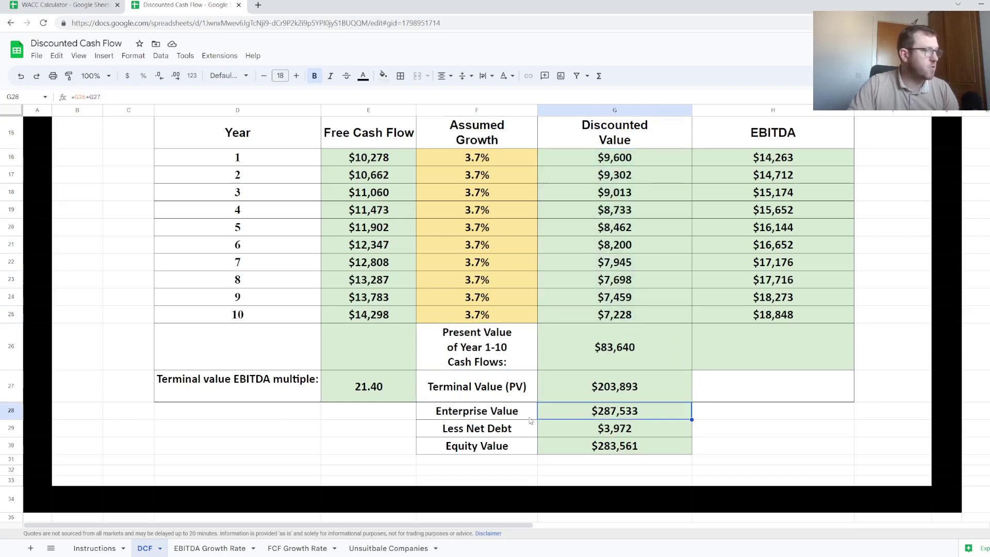
left_click(477, 410)
left_click(614, 346)
left_click(613, 398)
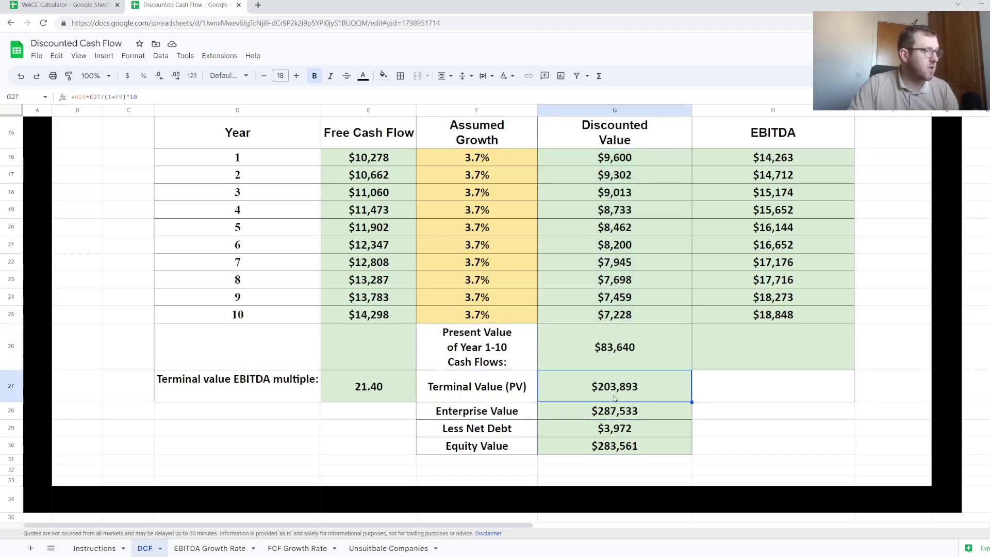
left_click(495, 417)
left_click(619, 412)
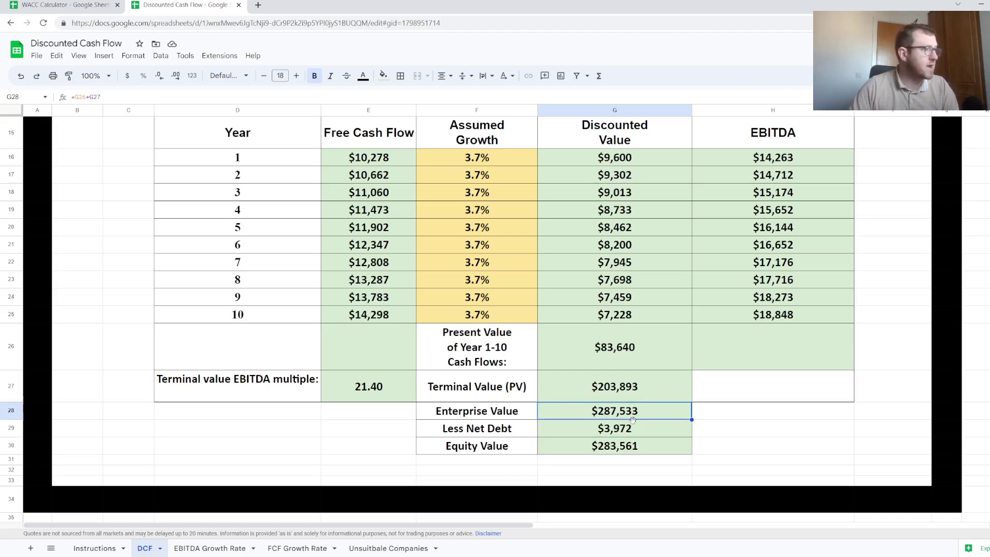
Trace the Less Net Debt cell G29 back to the Net Debt entry in the required inputs.
left_click(614, 434)
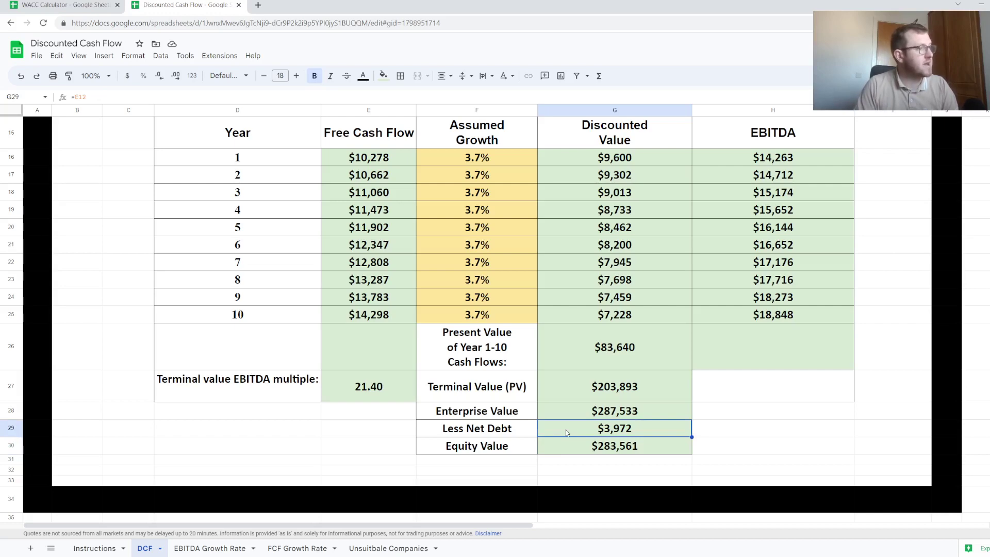
scroll(565, 432, "up", 5)
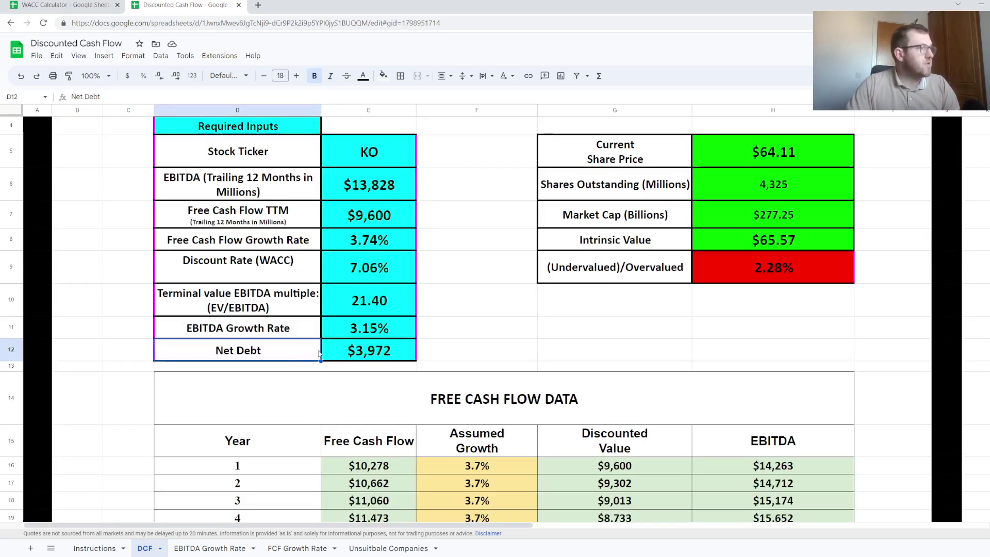
Check the Net Debt label and its input cell E12 in the required inputs.
left_click(360, 352)
left_click(242, 352)
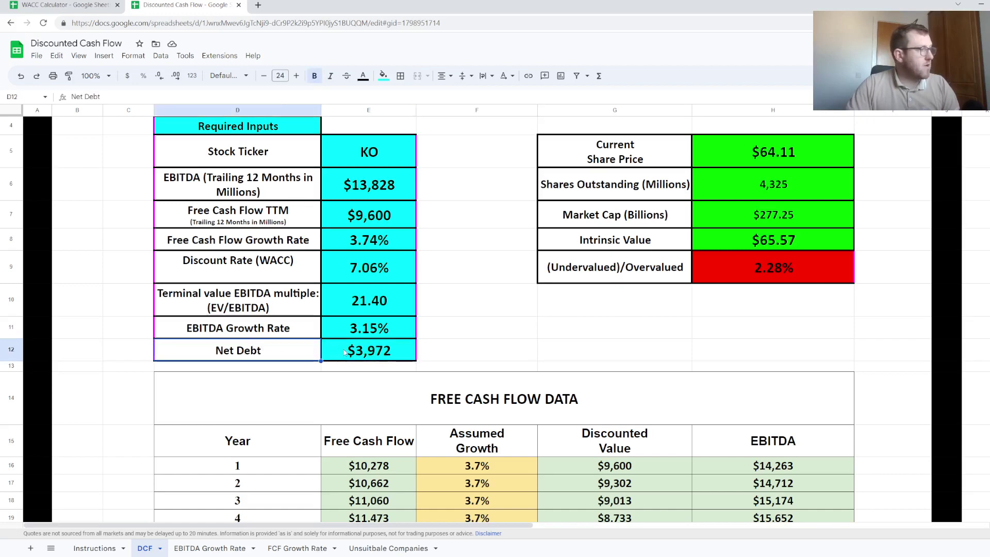
left_click(365, 351)
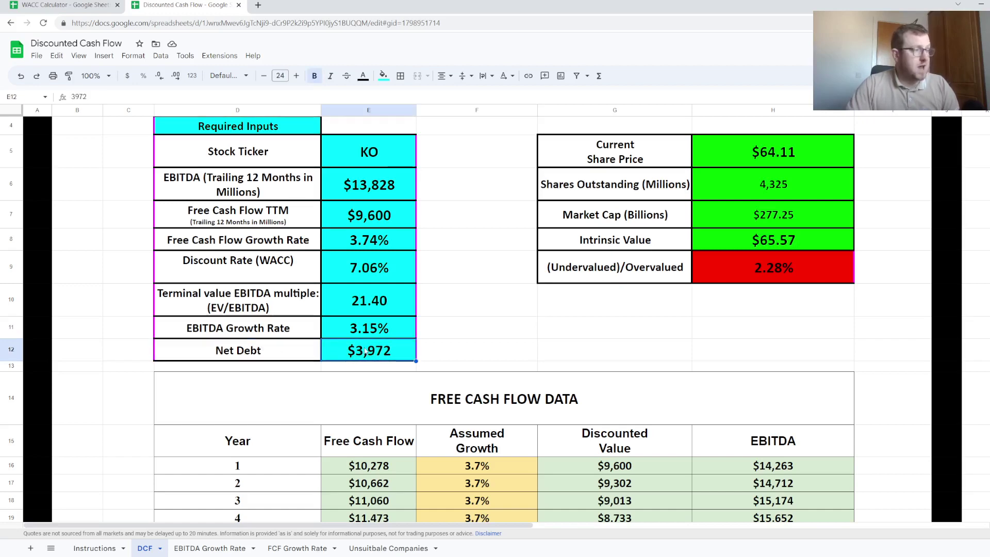
Inspect the Equity Value formula in G30, which subtracts net debt from the enterprise value.
scroll(364, 352, "down", 7)
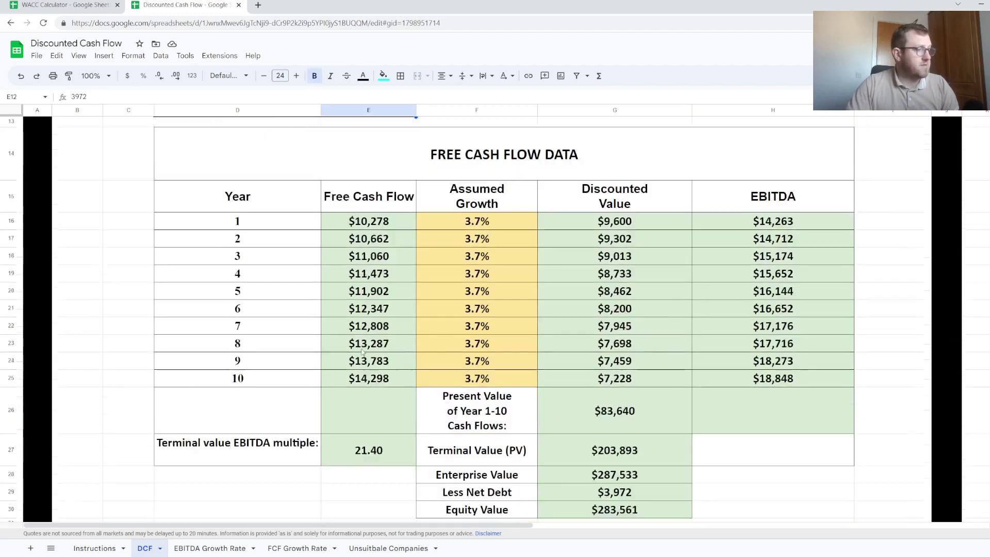
left_click(613, 397)
scroll(906, 383, "up", 3)
scroll(906, 383, "up", 5)
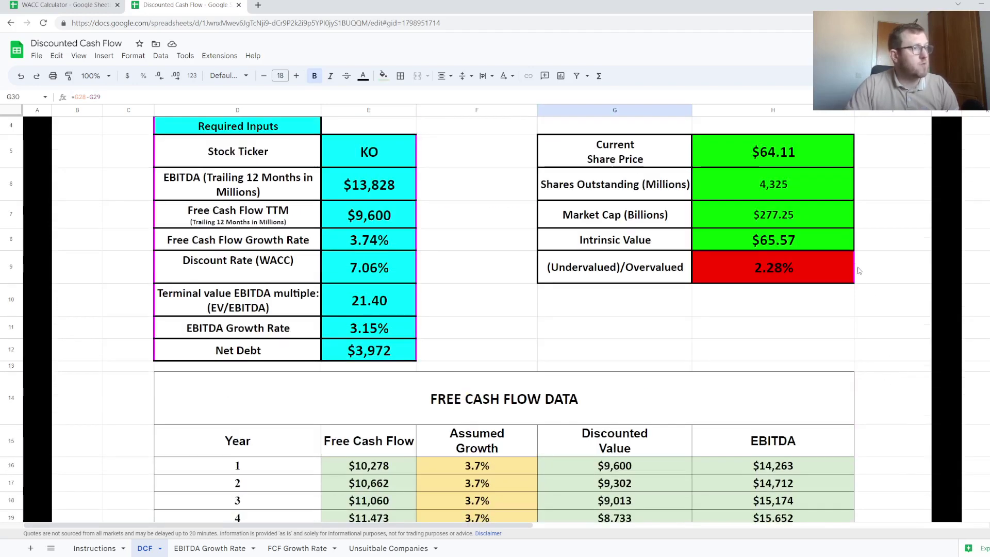
Trace the Intrinsic Value formula in H8 back to the Equity Value in G30 and the Shares Outstanding in H6.
left_click(769, 247)
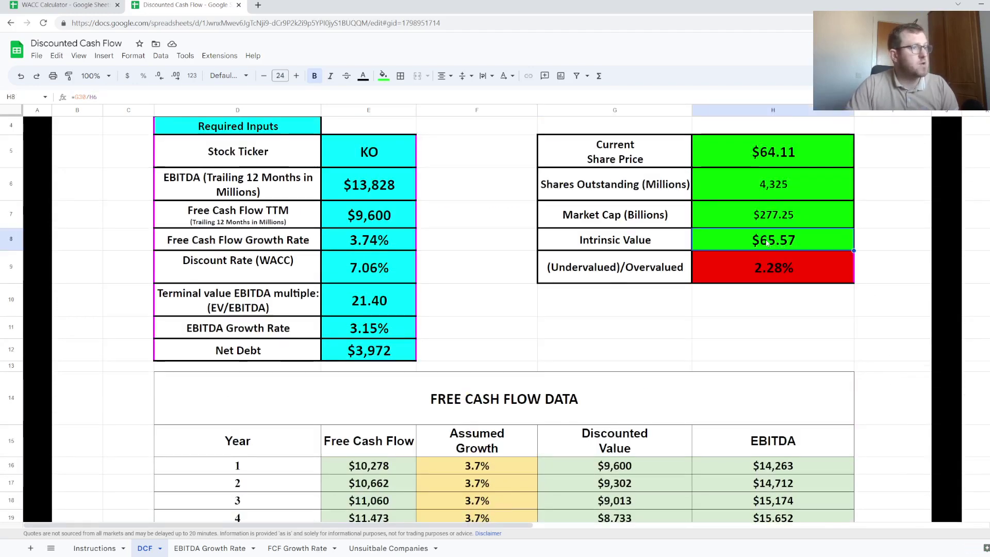
scroll(767, 248, "down", 7)
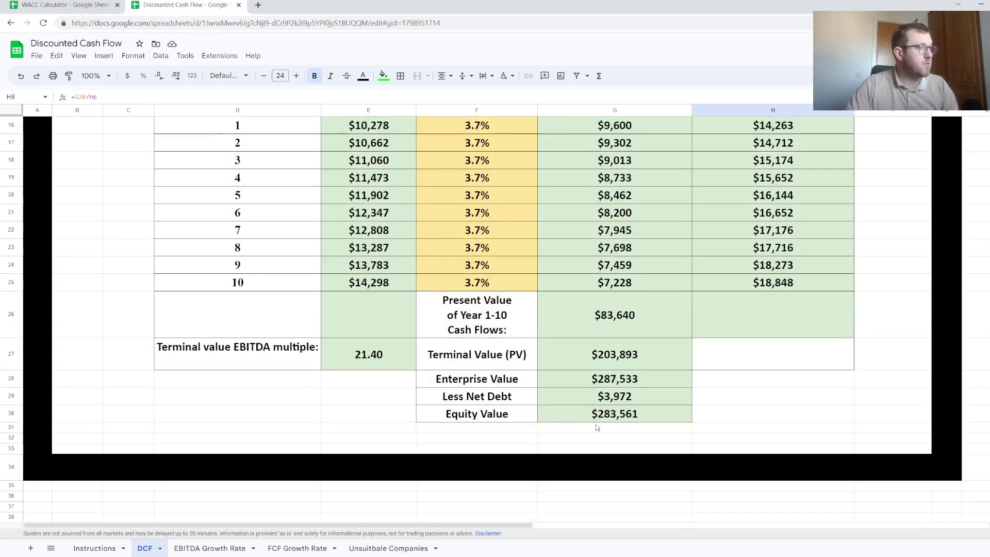
left_click(613, 418)
scroll(656, 295, "up", 7)
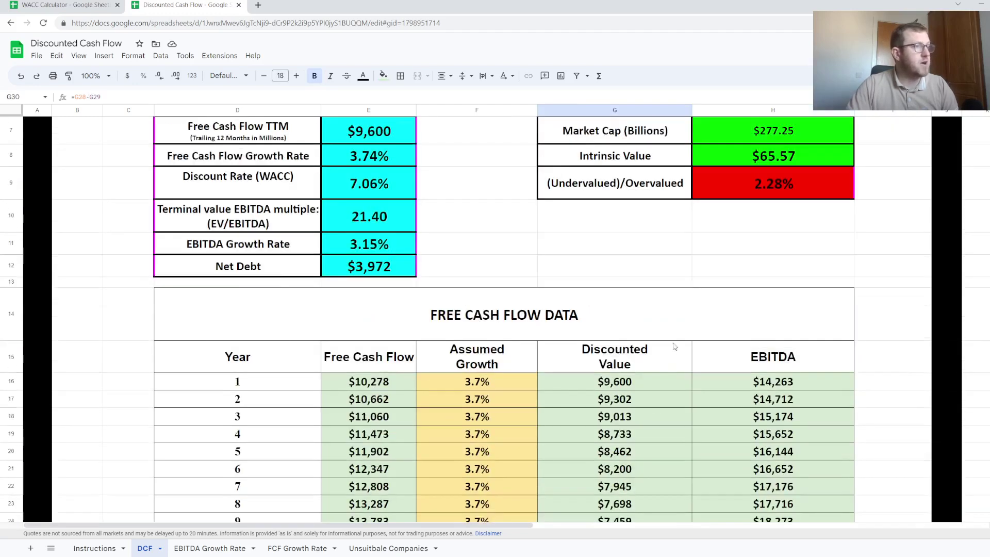
left_click(772, 184)
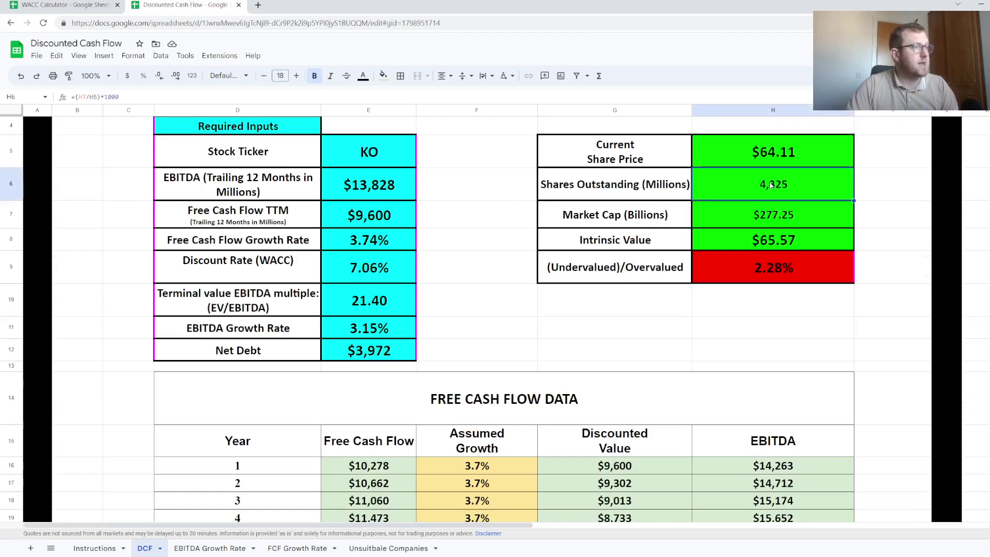
Review the Intrinsic Value cell and the (Undervalued)/Overvalued formula in H9 that compares it with the current share price.
left_click(786, 243)
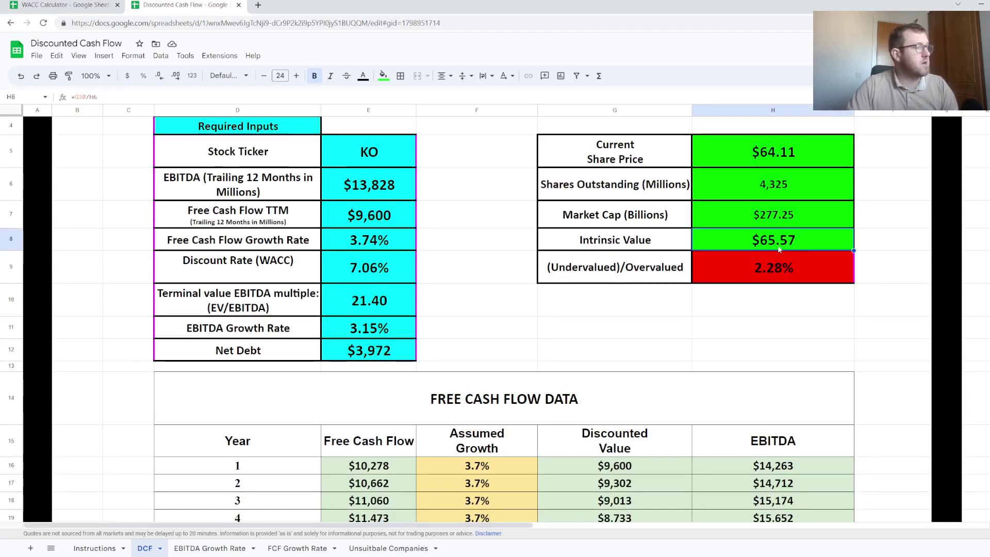
left_click(788, 262)
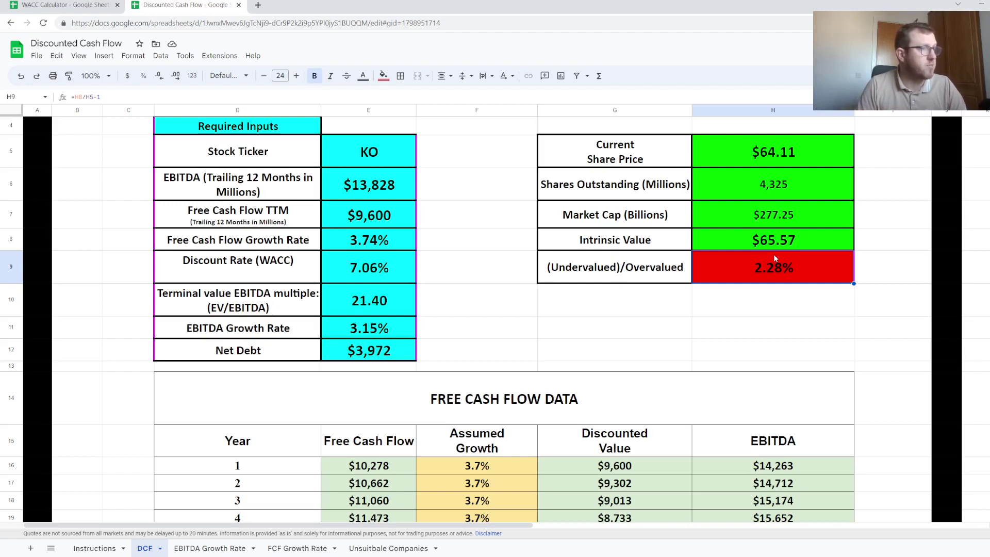
left_click(613, 350)
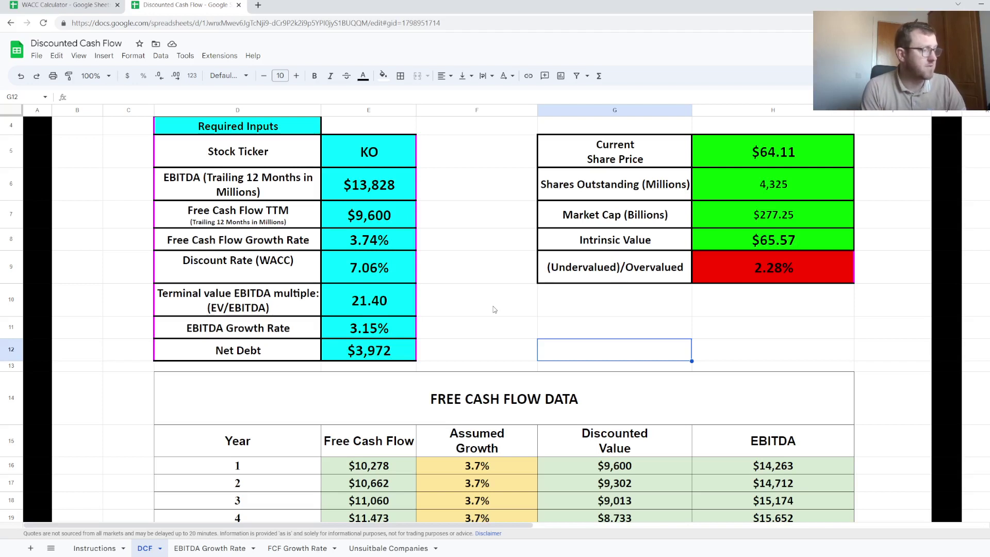
Set the Discount Rate (WACC) in the required inputs to 8.06%.
left_click(411, 279)
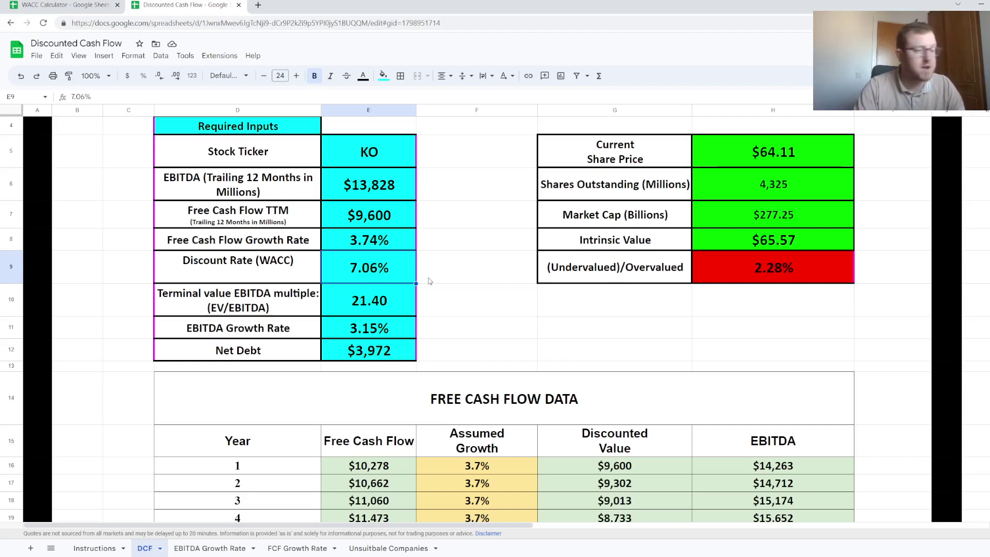
type("8.06")
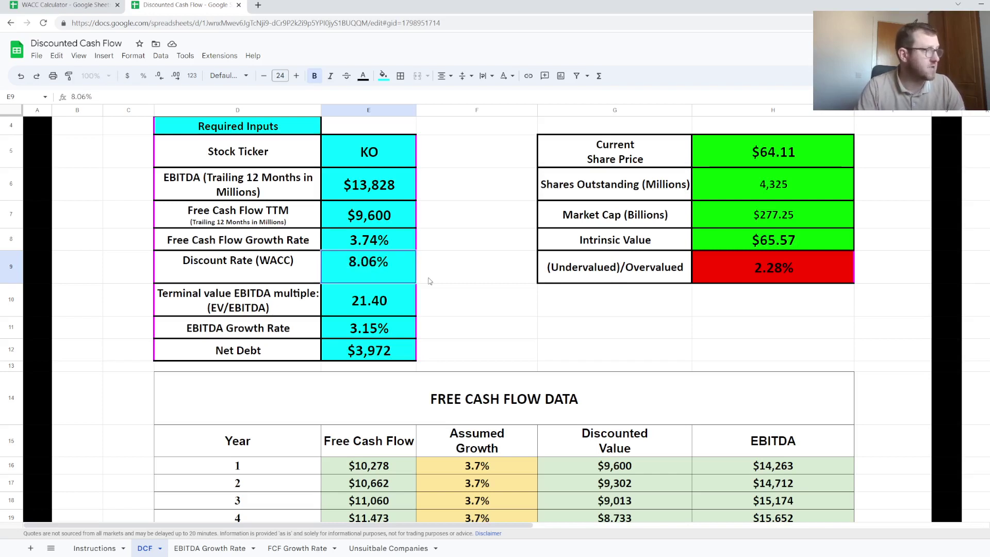
key("Return")
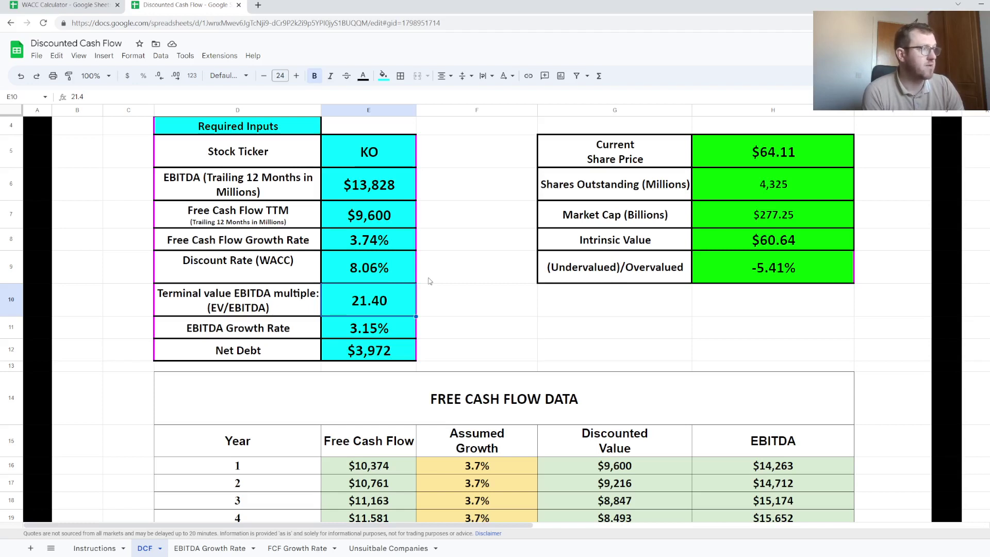
Read the scenarios on the Unsuitbale Companies sheet where DCF may not be suitable, and return to the DCF sheet.
left_click(451, 263)
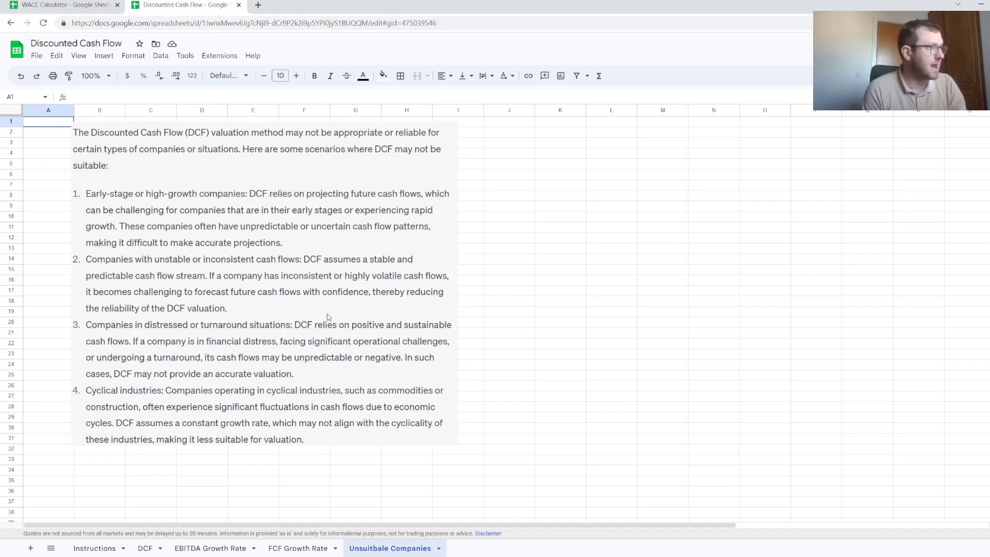
left_click(57, 259)
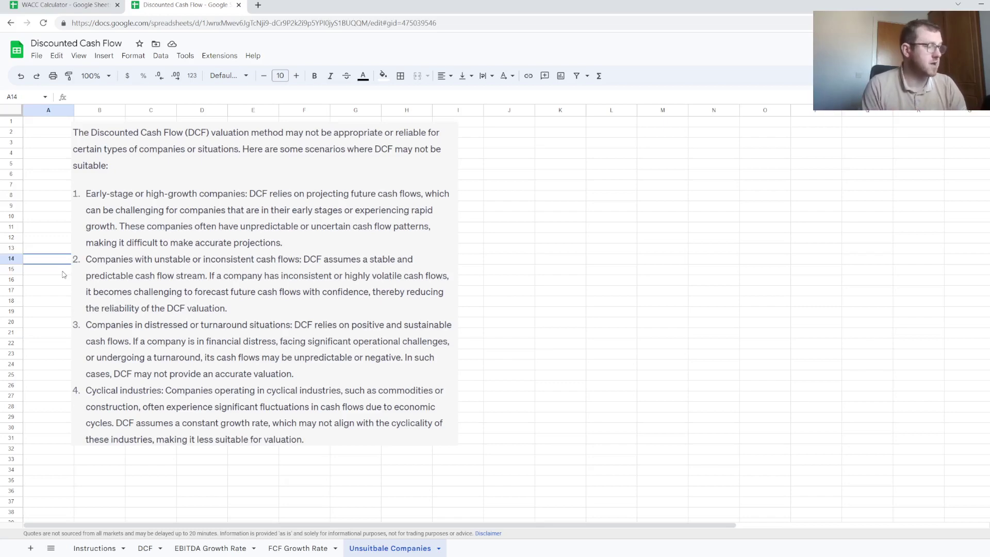
left_click(144, 548)
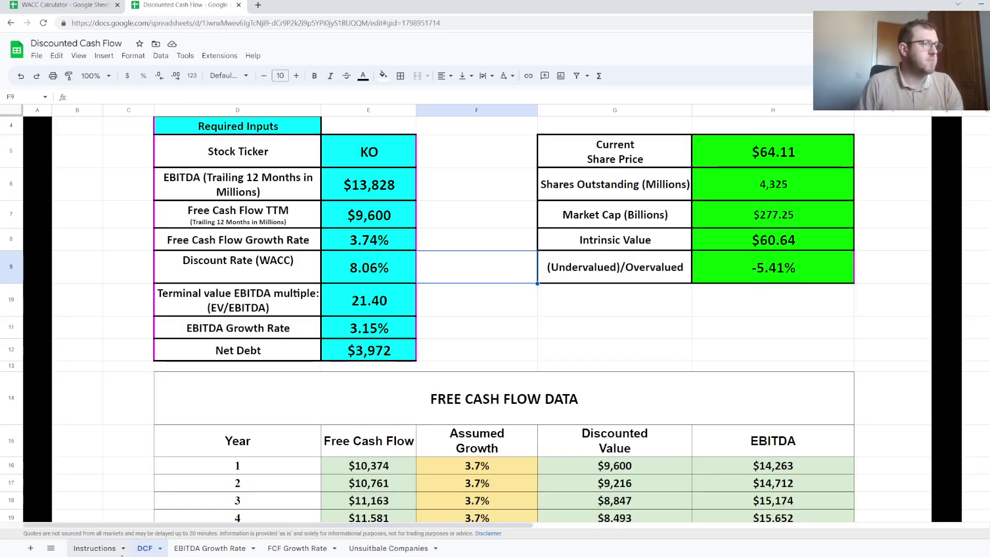